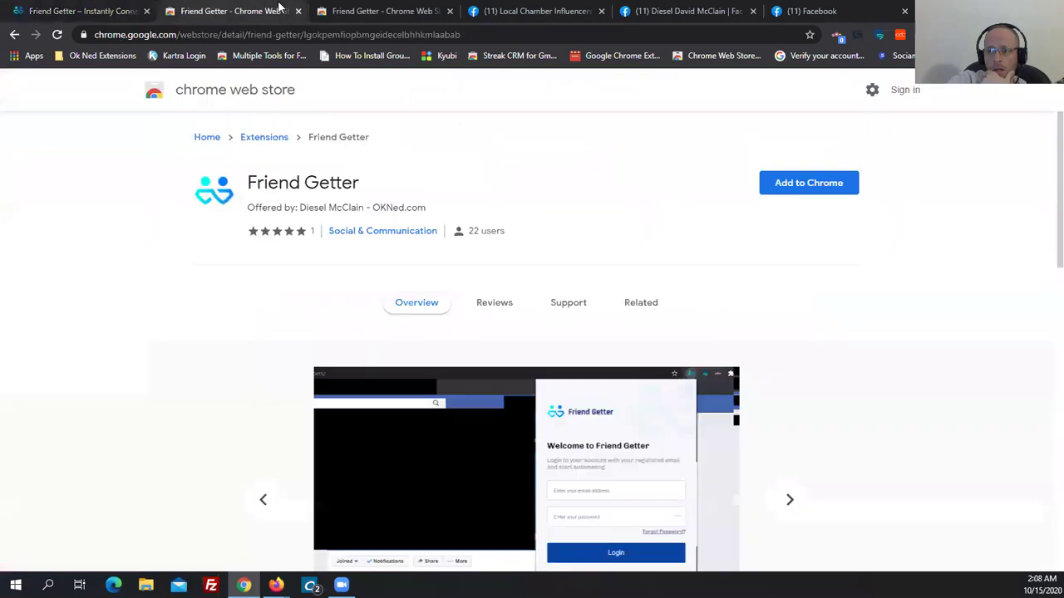
{"action": "left_click", "coordinate": [366, 11]}
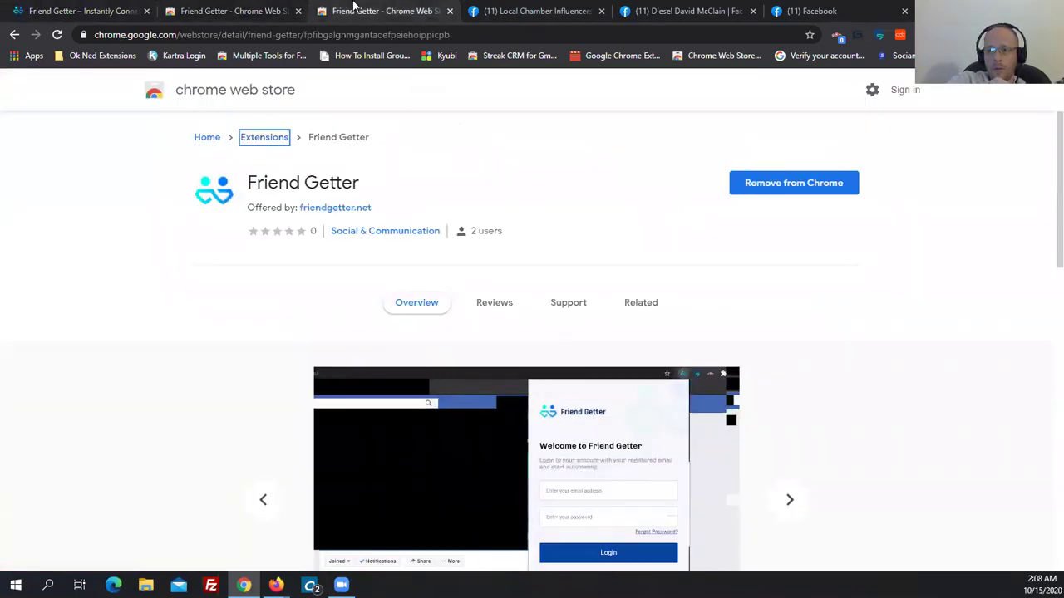
{"action": "left_click", "coordinate": [225, 6]}
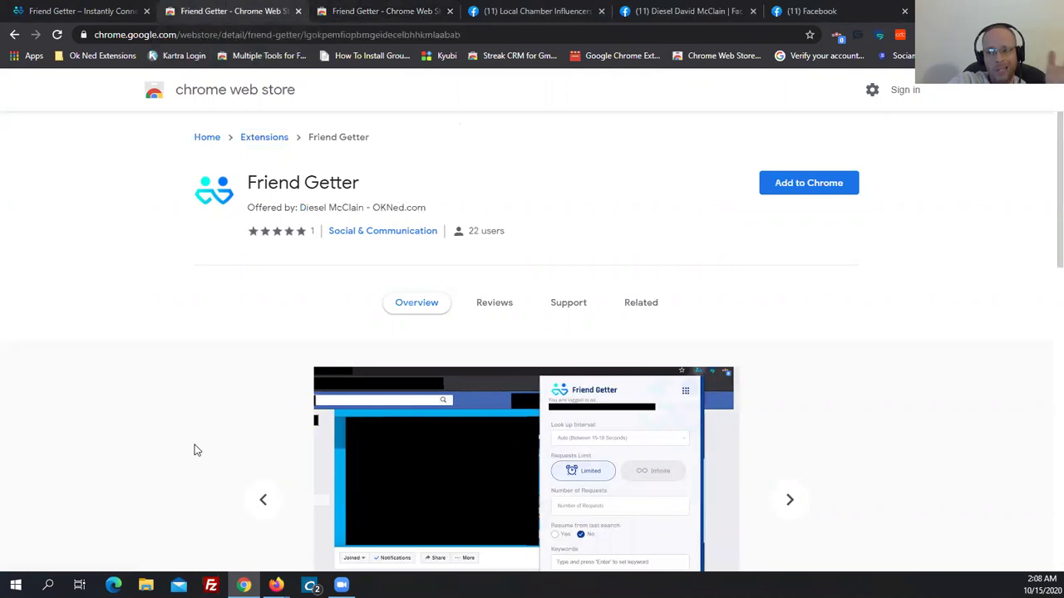
{"action": "scroll", "coordinate": [190, 452], "scroll_direction": "down", "scroll_amount": 5}
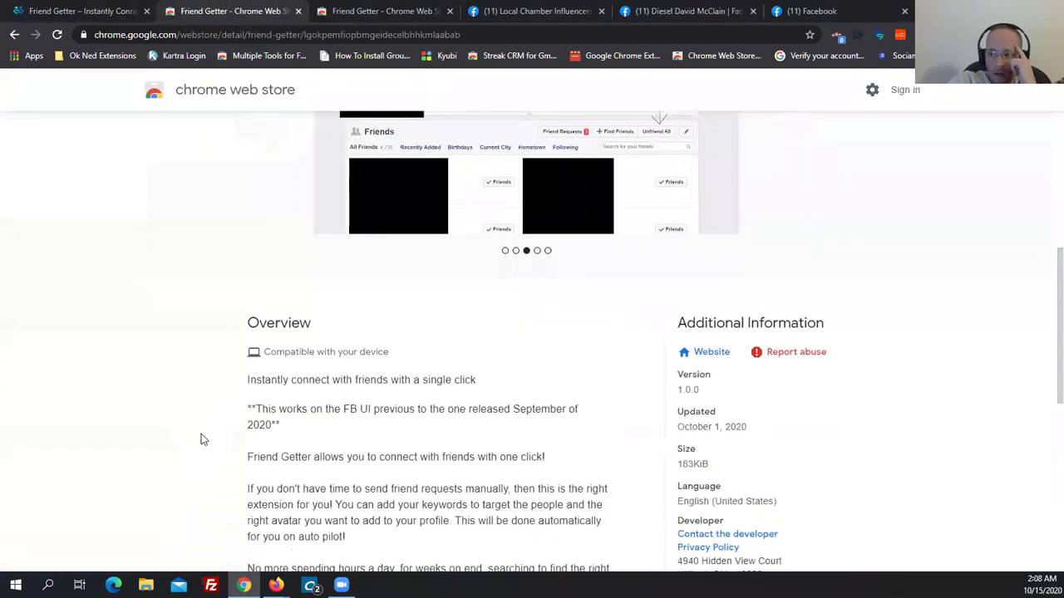
{"action": "left_click_drag", "start_coordinate": [270, 422], "coordinate": [241, 408]}
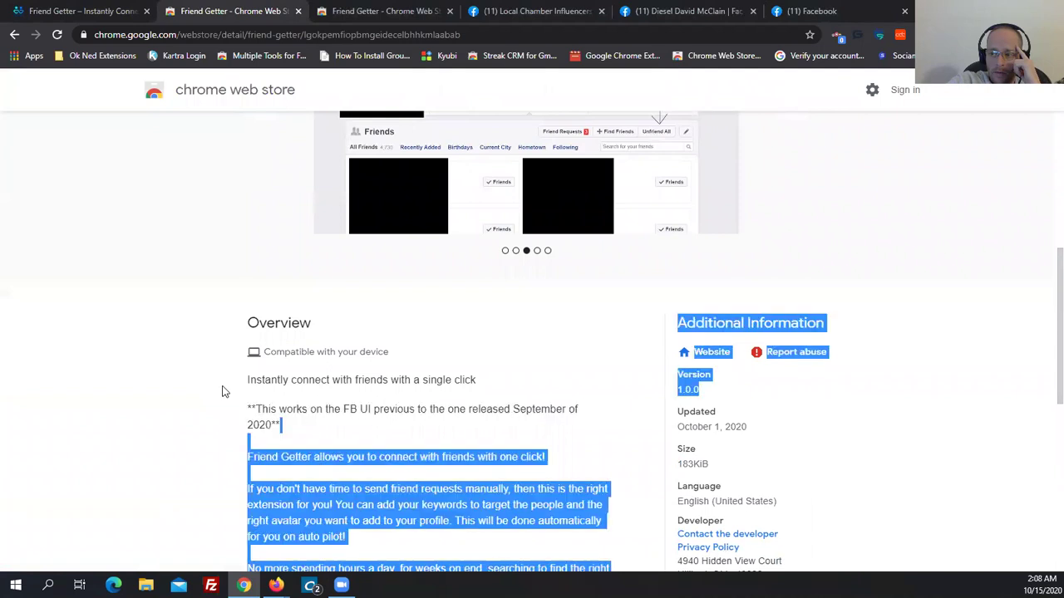
{"action": "left_click", "coordinate": [224, 392]}
{"action": "left_click", "coordinate": [388, 6]}
{"action": "scroll", "coordinate": [206, 344], "scroll_direction": "down", "scroll_amount": 6}
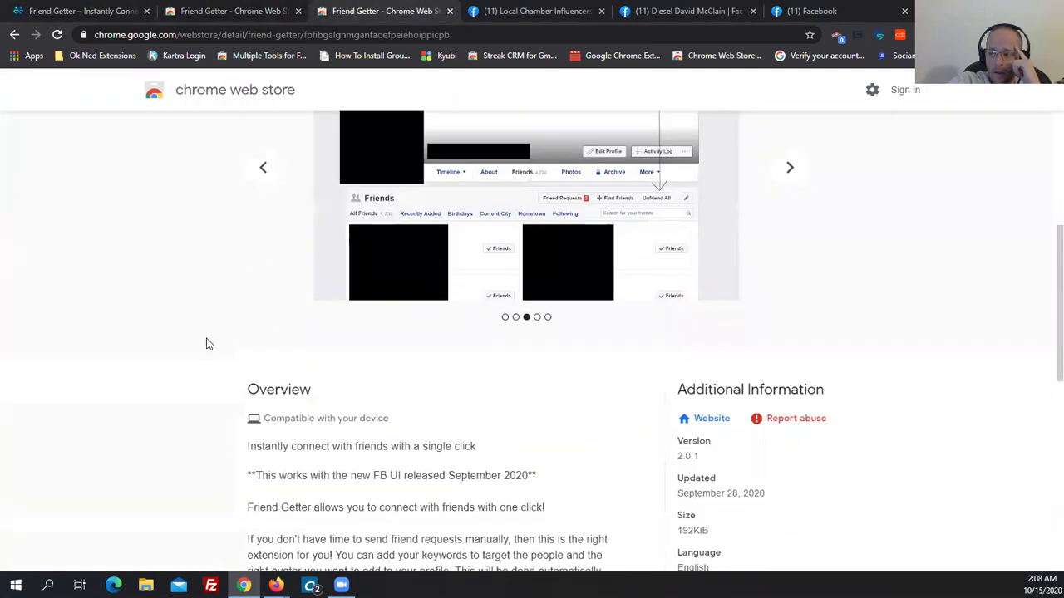
{"action": "left_click_drag", "start_coordinate": [247, 342], "coordinate": [373, 344]}
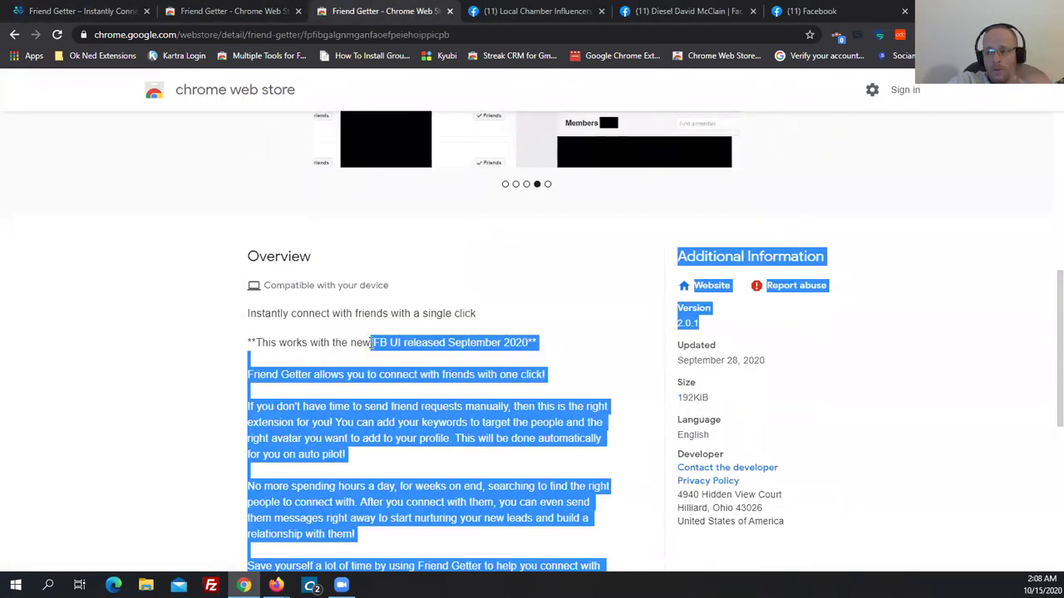
{"action": "left_click", "coordinate": [416, 312]}
{"action": "left_click_drag", "start_coordinate": [529, 343], "coordinate": [342, 346]}
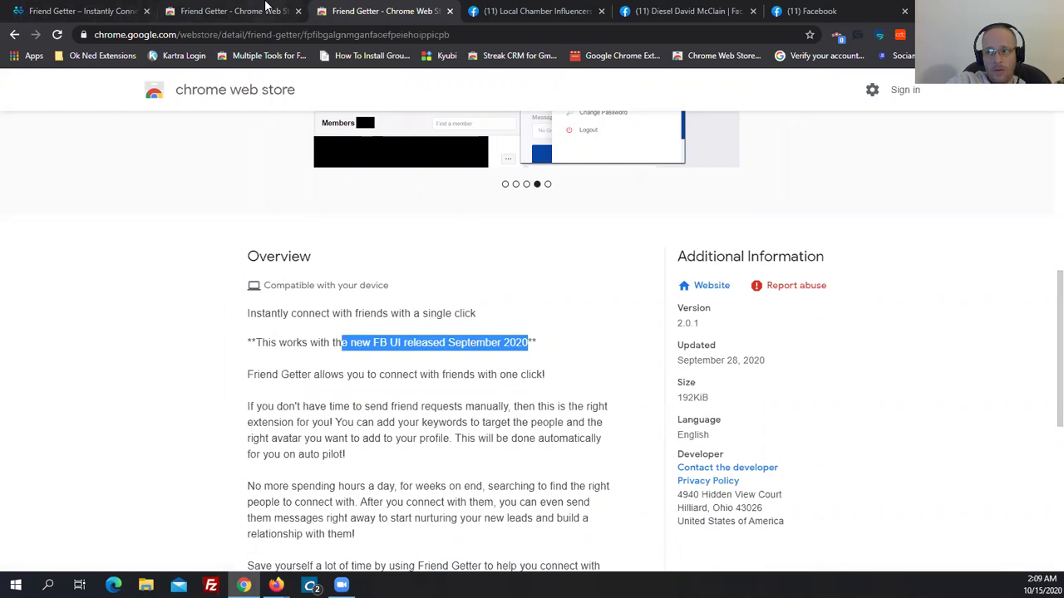
{"action": "left_click", "coordinate": [232, 10]}
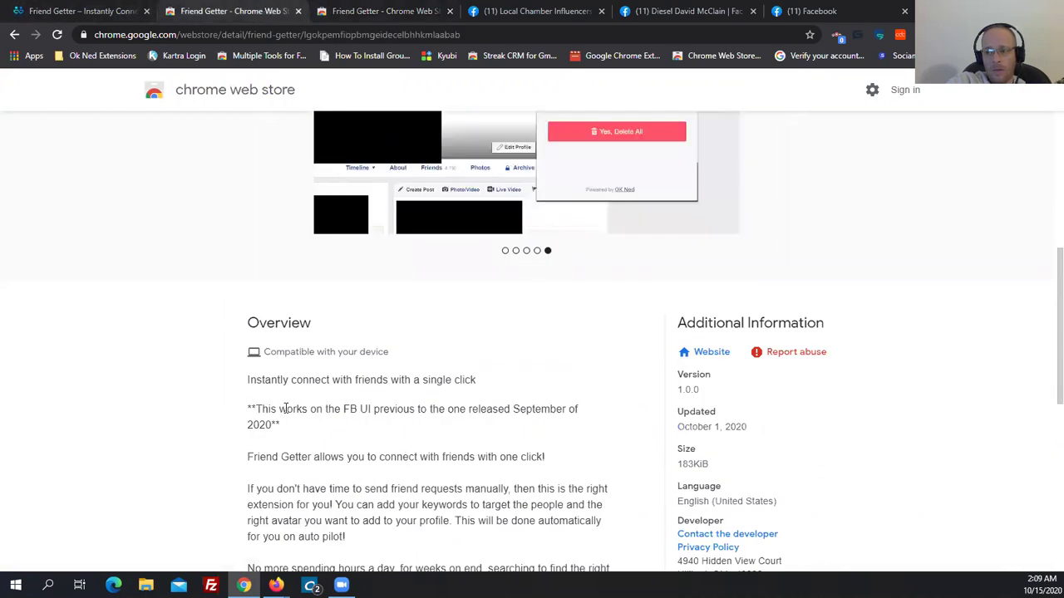
{"action": "left_click_drag", "start_coordinate": [284, 409], "coordinate": [442, 409]}
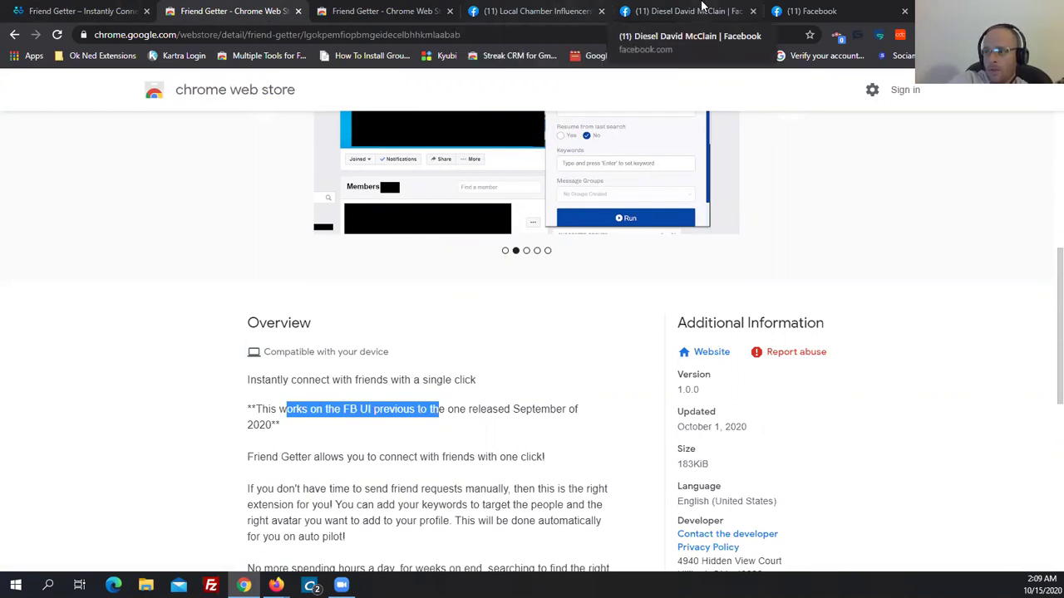
{"action": "left_click", "coordinate": [702, 8]}
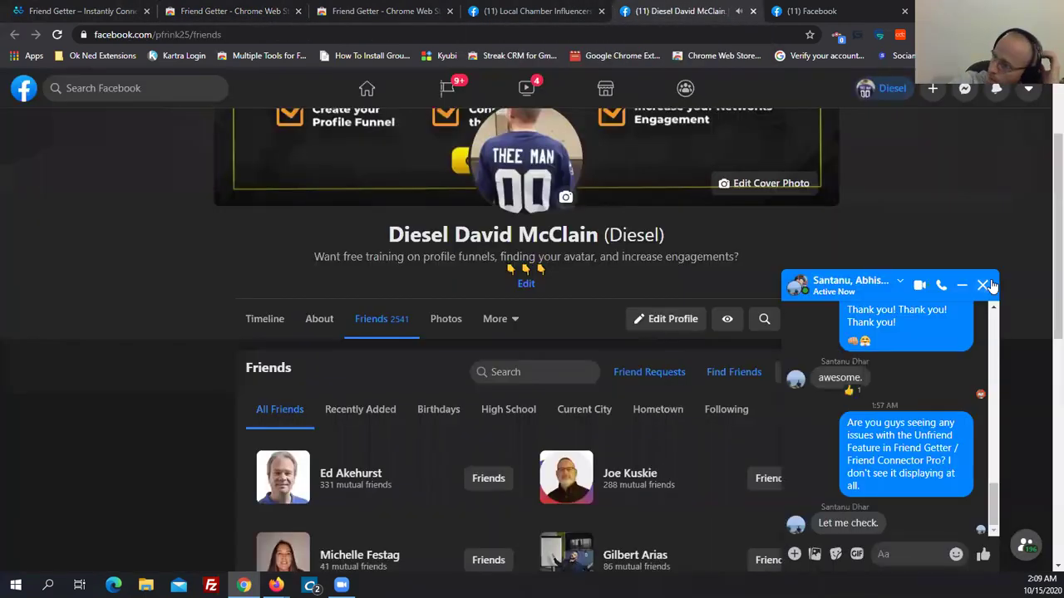
Close the Messenger chat popup that appears across the Facebook tabs.
{"action": "left_click", "coordinate": [983, 286]}
{"action": "left_click", "coordinate": [880, 6]}
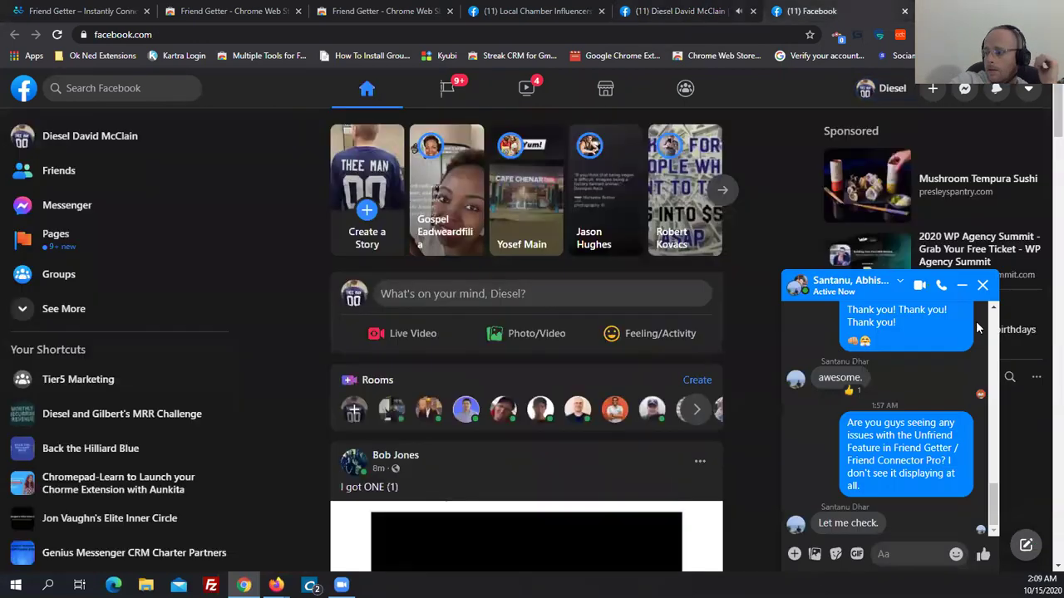
{"action": "left_click", "coordinate": [998, 282]}
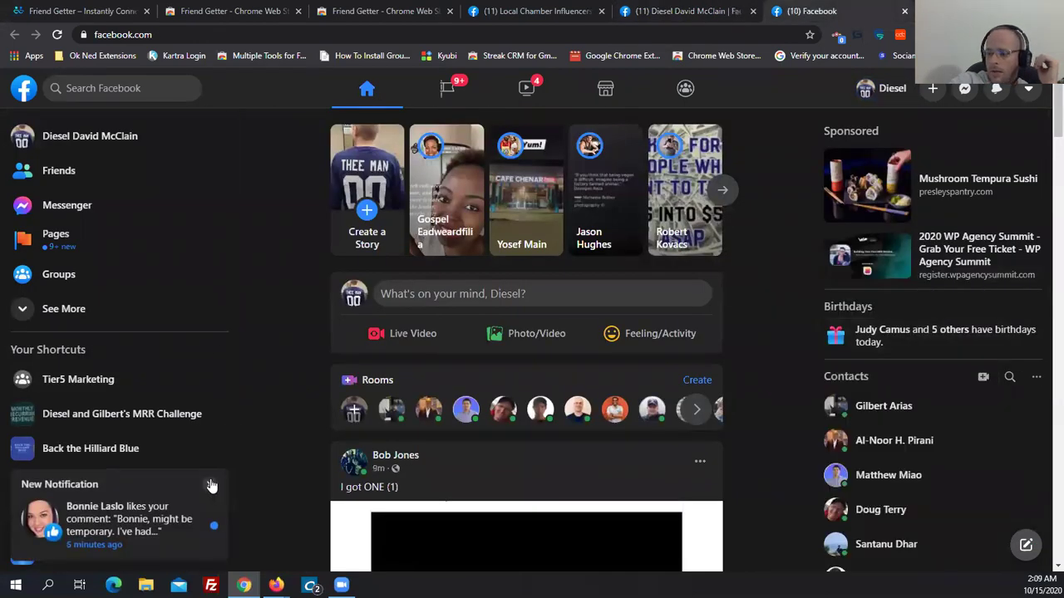
{"action": "left_click", "coordinate": [210, 484]}
{"action": "left_click", "coordinate": [681, 11]}
{"action": "left_click", "coordinate": [536, 11]}
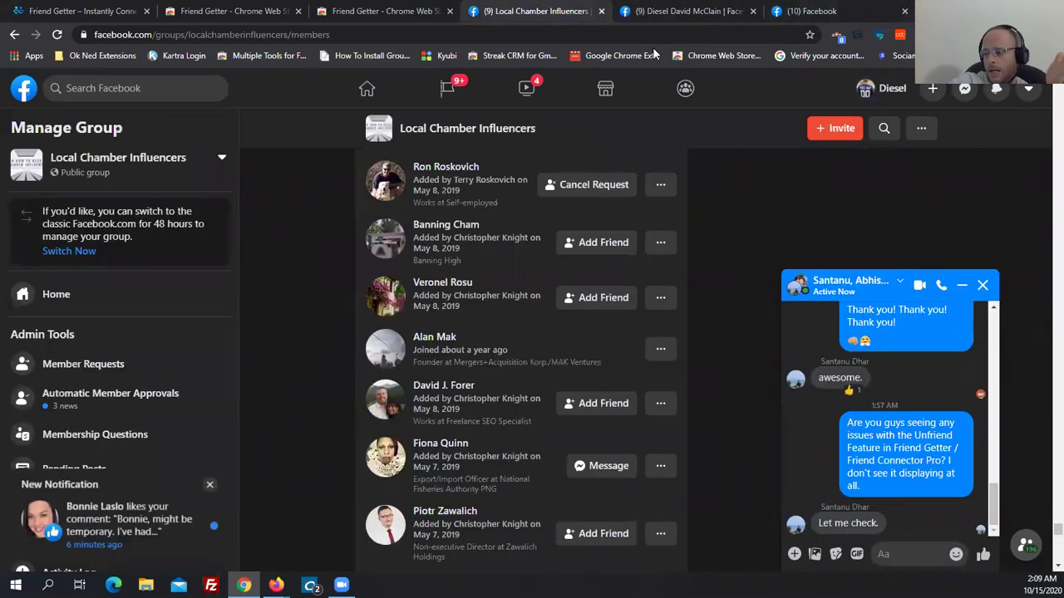
{"action": "left_click", "coordinate": [982, 285]}
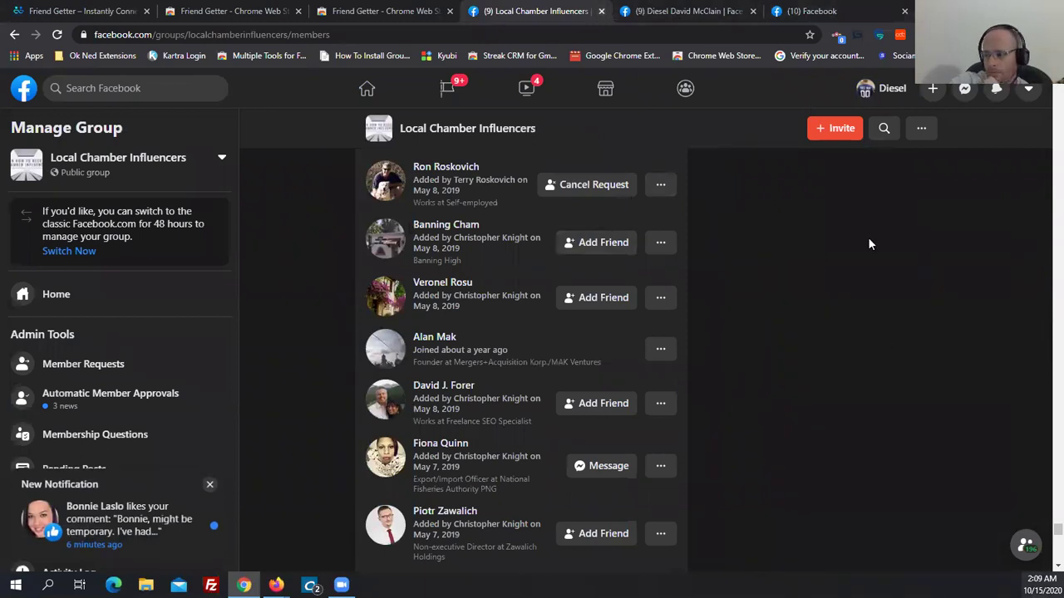
Return to the profile tab and open its About section.
{"action": "left_click", "coordinate": [682, 11]}
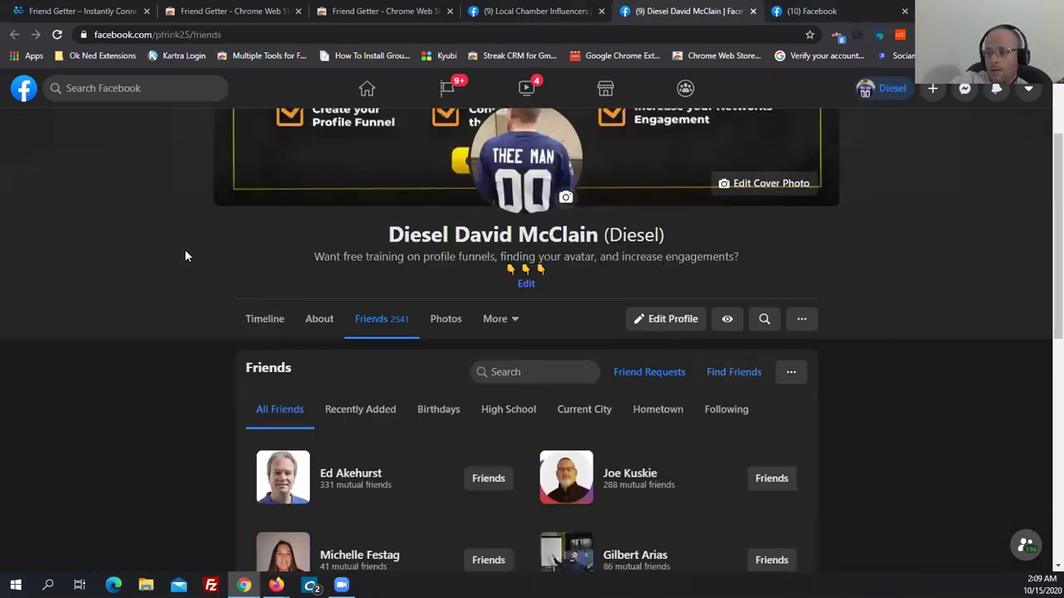
{"action": "scroll", "coordinate": [351, 311], "scroll_direction": "up", "scroll_amount": 2}
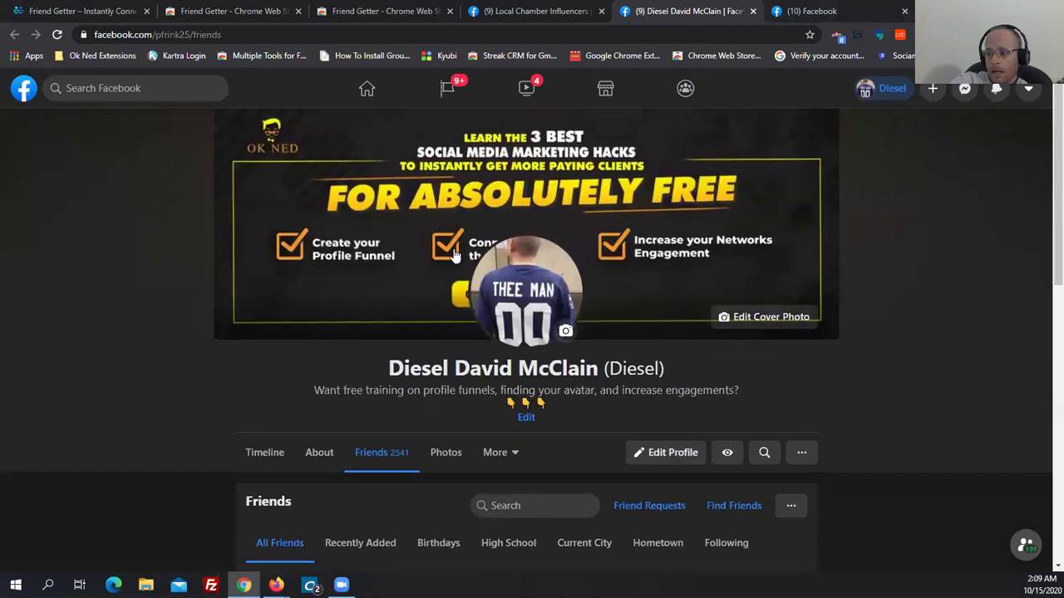
{"action": "scroll", "coordinate": [349, 379], "scroll_direction": "down", "scroll_amount": 1}
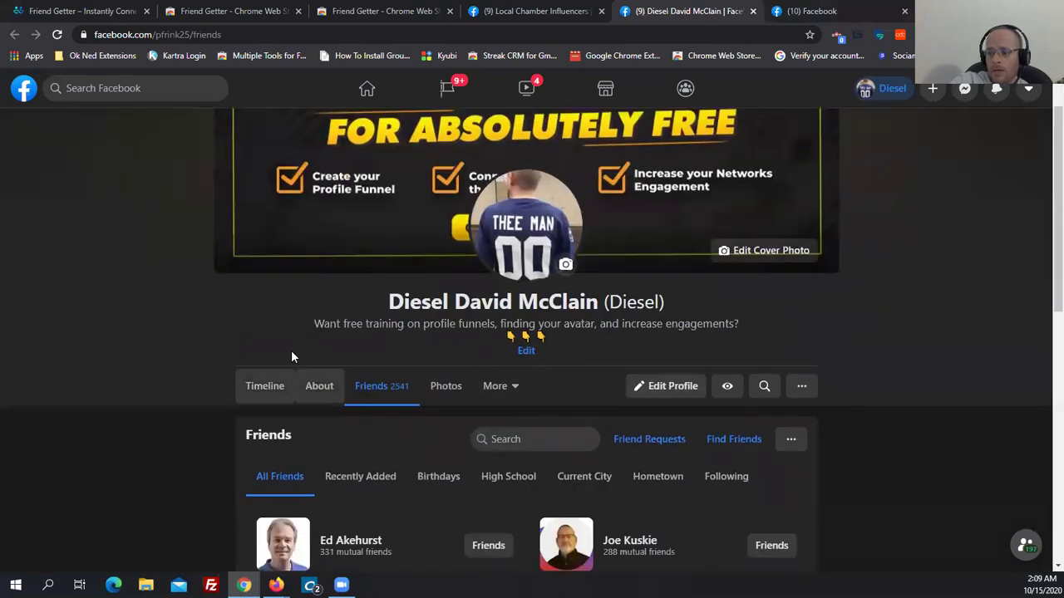
{"action": "left_click", "coordinate": [316, 389]}
{"action": "scroll", "coordinate": [643, 367], "scroll_direction": "up", "scroll_amount": 1}
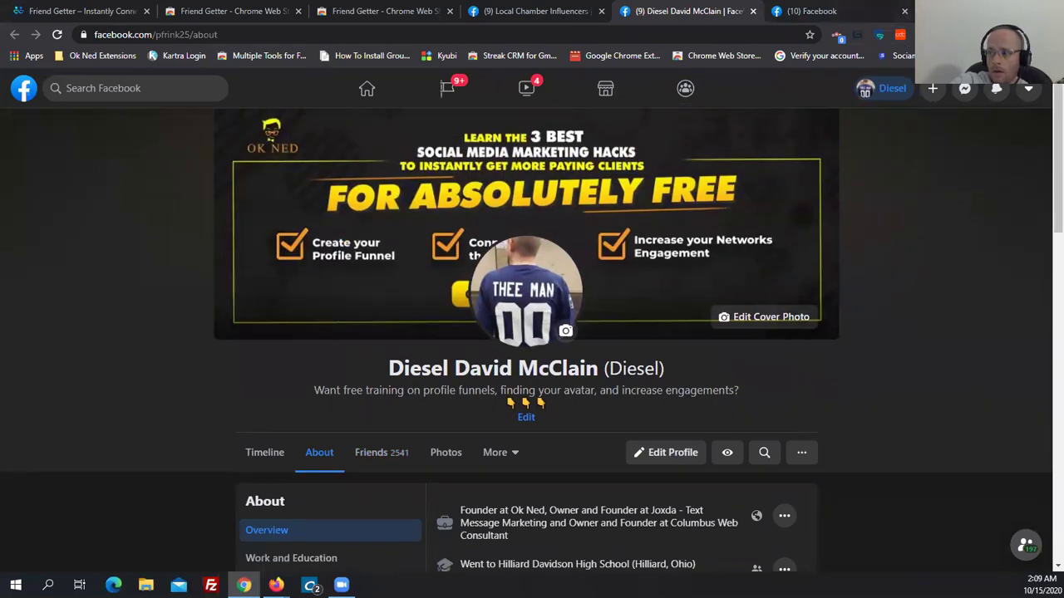
Sign in to Friend Getter with the account e-mail and password, then confirm Yes, Delete All for pending requests.
{"action": "left_click", "coordinate": [837, 37]}
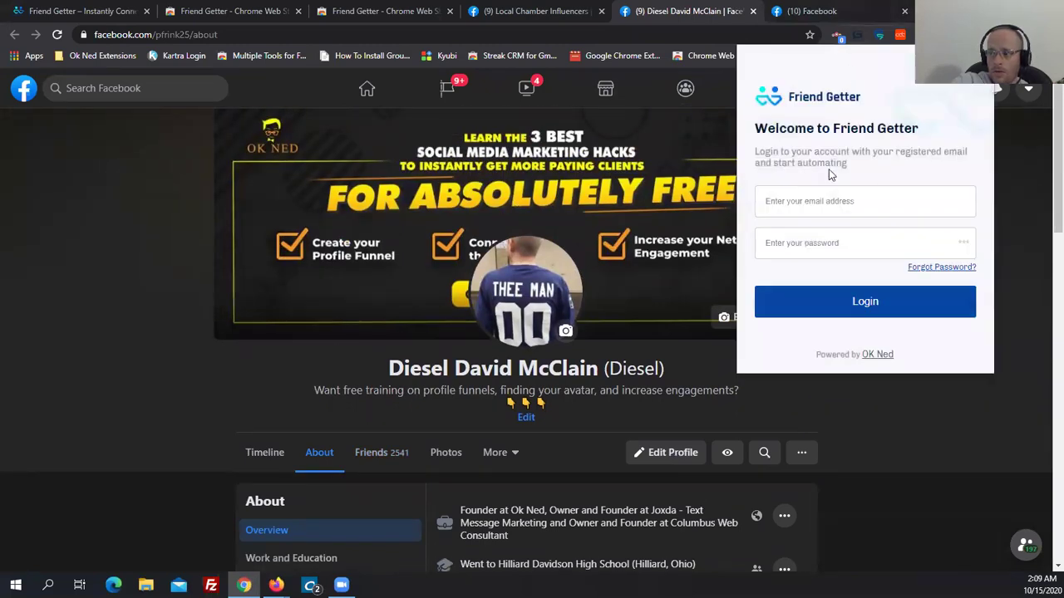
{"action": "left_click", "coordinate": [779, 207]}
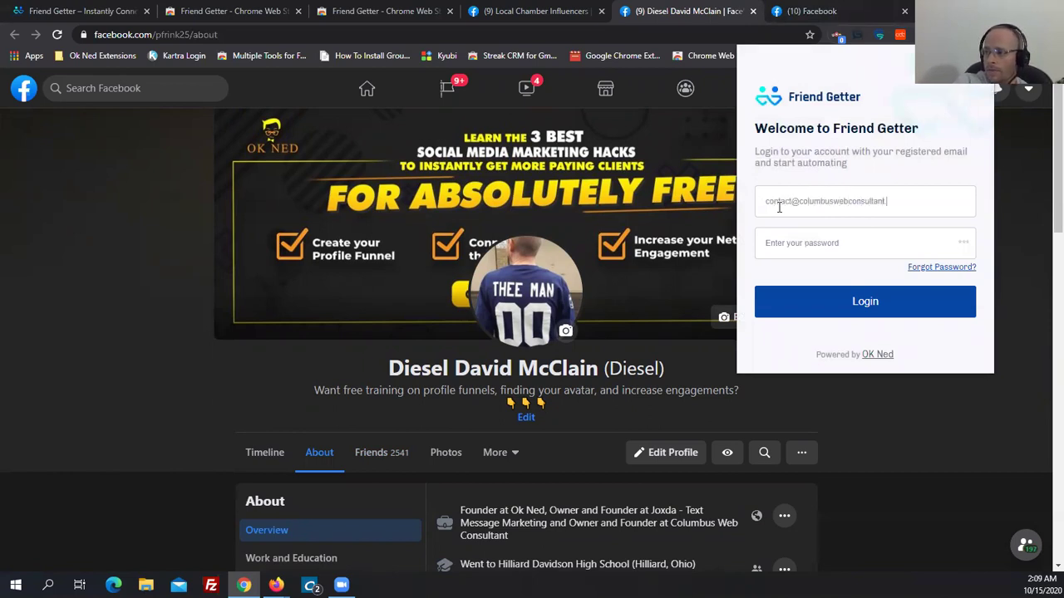
{"action": "type", "text": "***"}
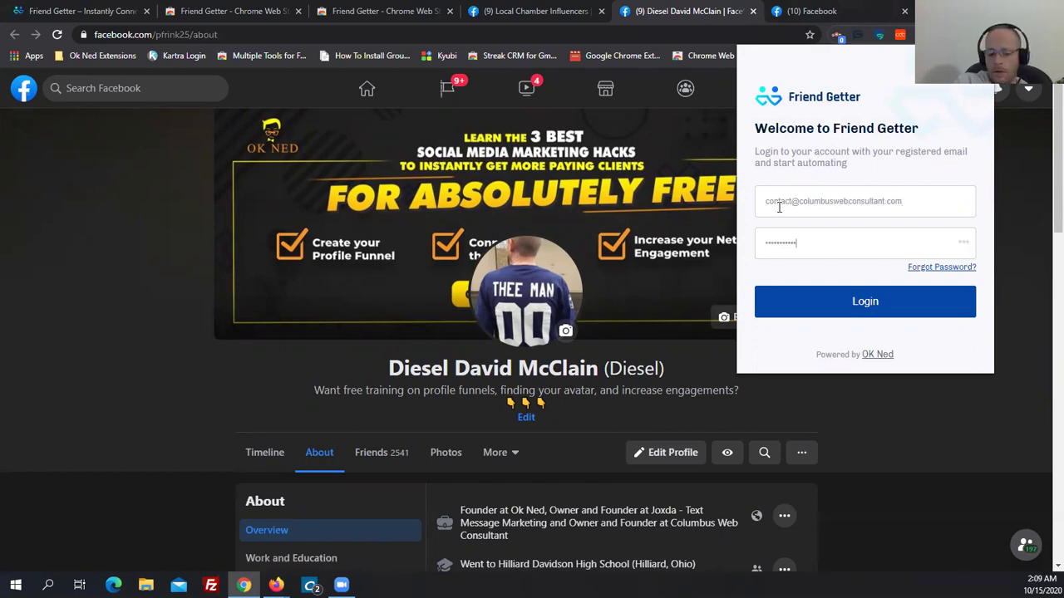
{"action": "left_click", "coordinate": [801, 304]}
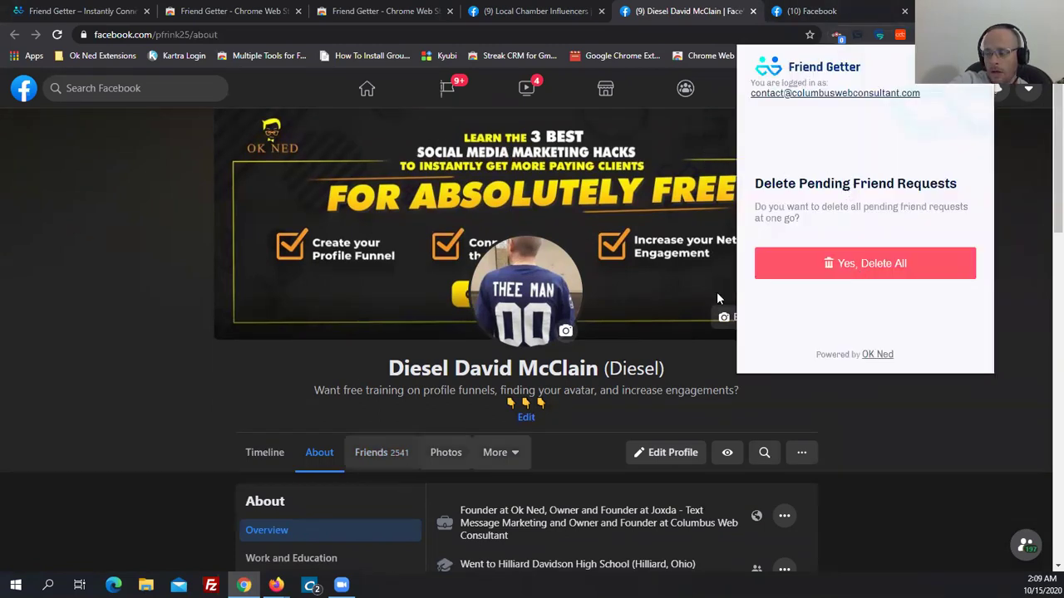
{"action": "left_click_drag", "start_coordinate": [756, 184], "coordinate": [960, 179]}
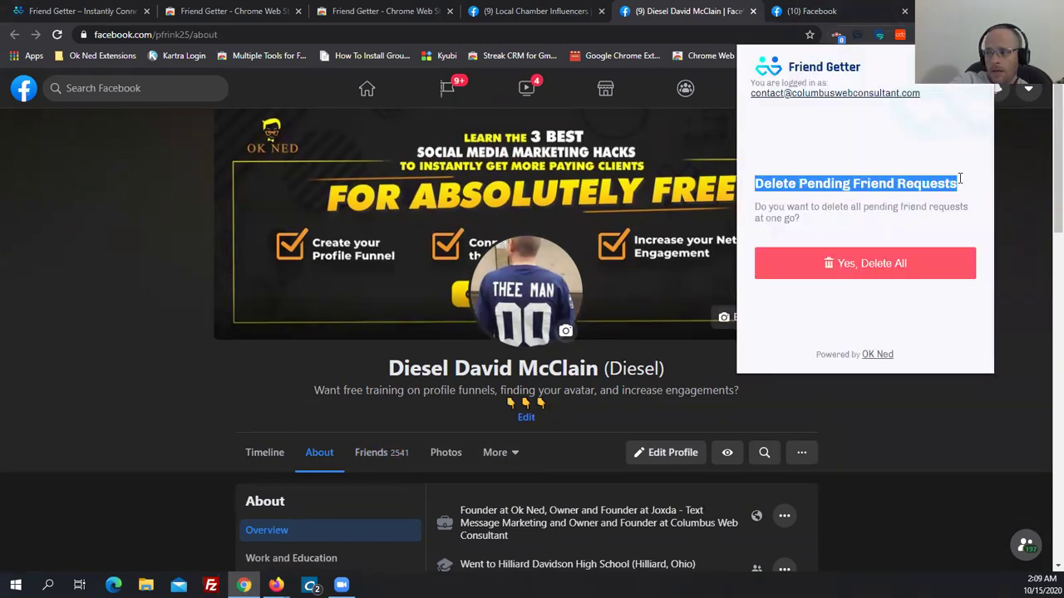
{"action": "left_click", "coordinate": [866, 263]}
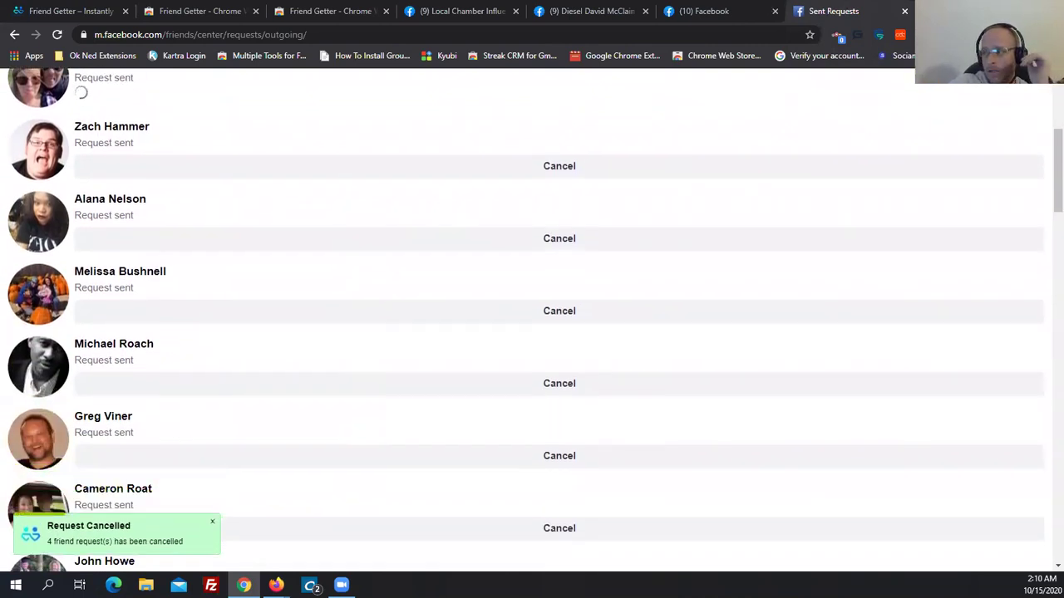
Close the Sent Requests tab once pending requests are being cancelled, returning to the profile's About page.
{"action": "left_click", "coordinate": [905, 11]}
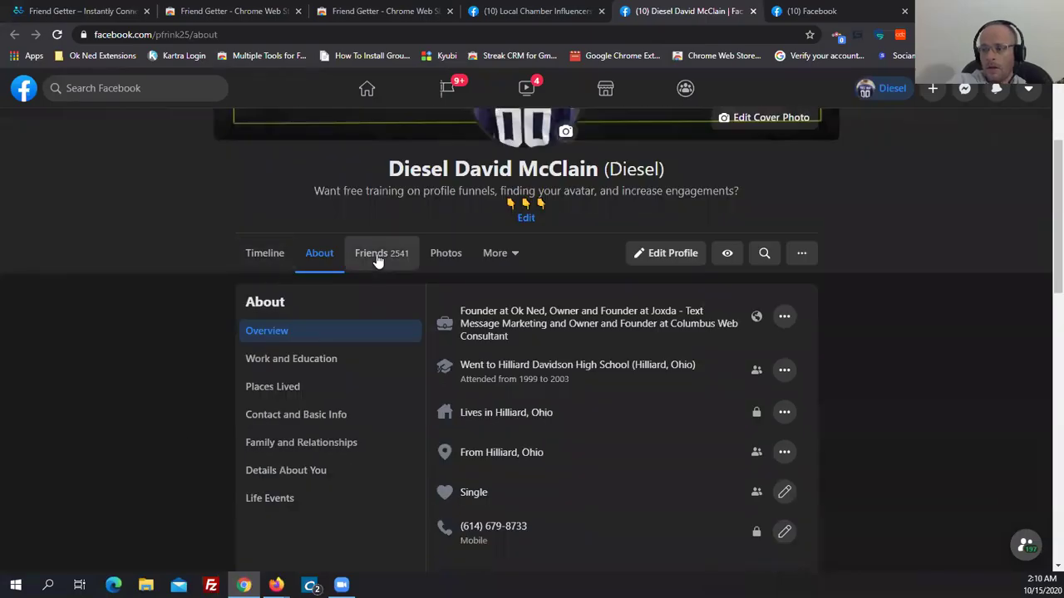
Open the Friends page and its View Sent Requests list, dismissing the chat window.
{"action": "left_click", "coordinate": [375, 254]}
{"action": "scroll", "coordinate": [104, 303], "scroll_direction": "down", "scroll_amount": 2}
{"action": "scroll", "coordinate": [121, 325], "scroll_direction": "up", "scroll_amount": 3}
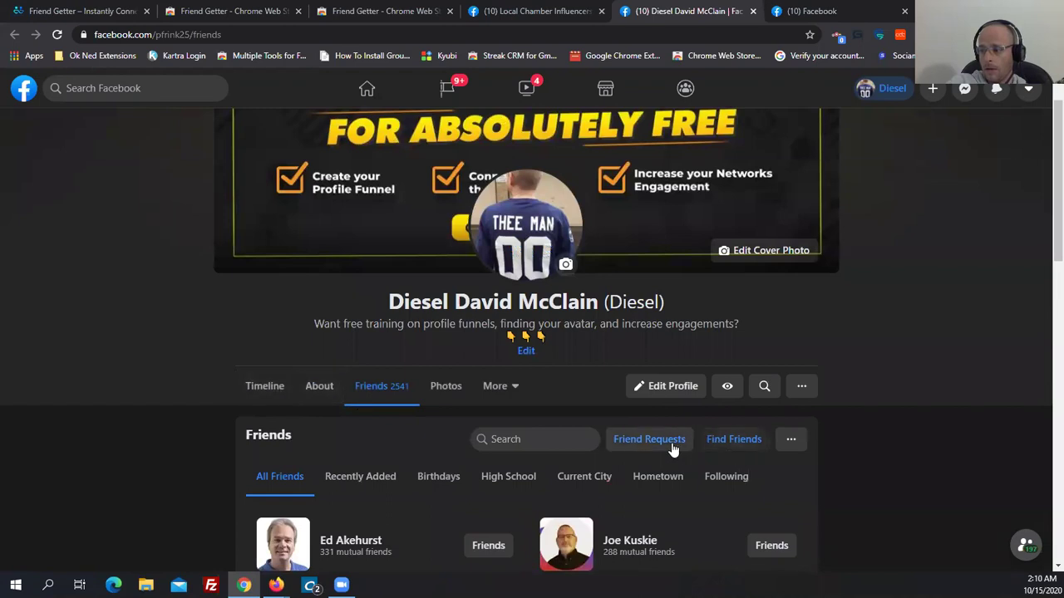
{"action": "left_click", "coordinate": [670, 442]}
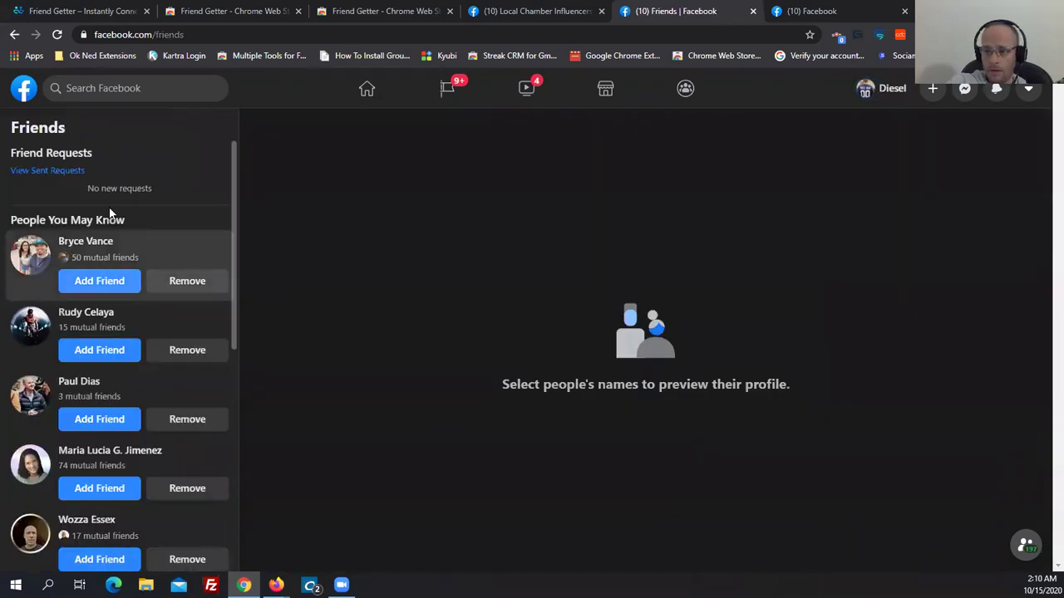
{"action": "left_click", "coordinate": [31, 172]}
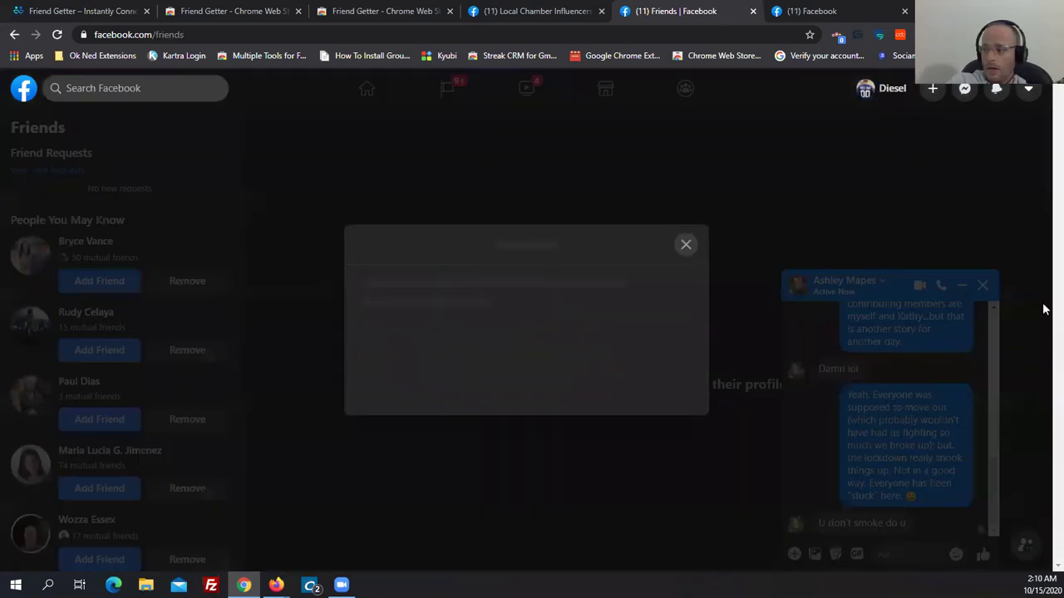
{"action": "left_click", "coordinate": [983, 280]}
{"action": "left_click", "coordinate": [981, 285]}
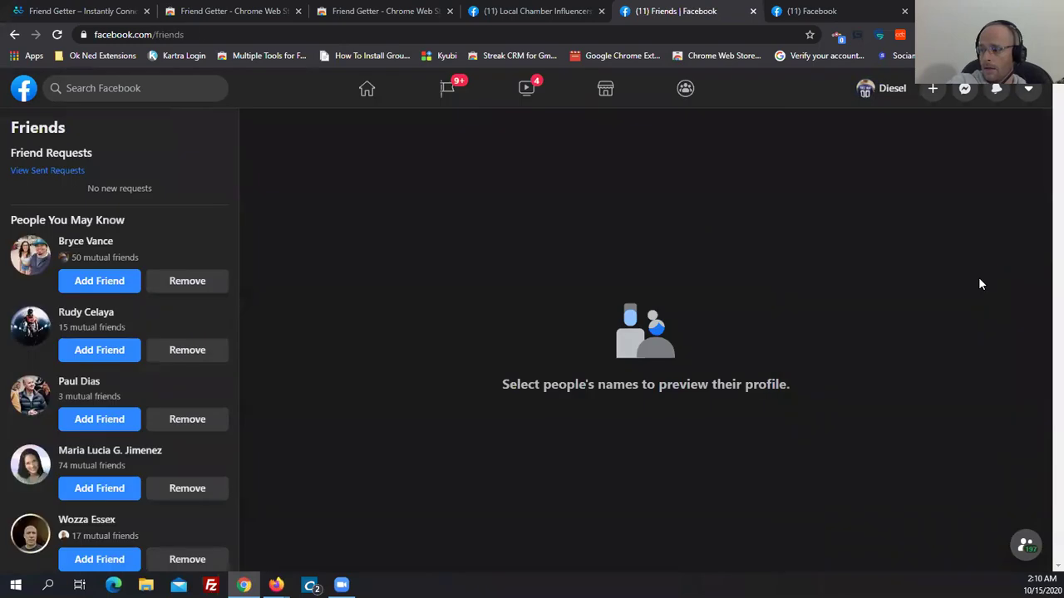
{"action": "left_click", "coordinate": [36, 175]}
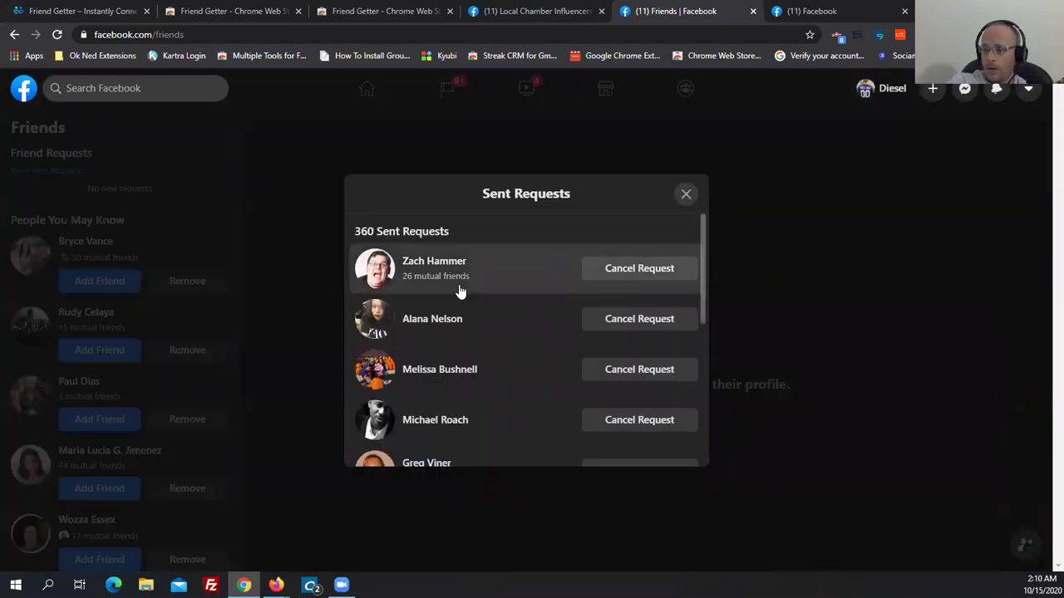
Review the 360 sent requests by scrolling the list, then close it.
{"action": "left_click_drag", "start_coordinate": [350, 234], "coordinate": [453, 235]}
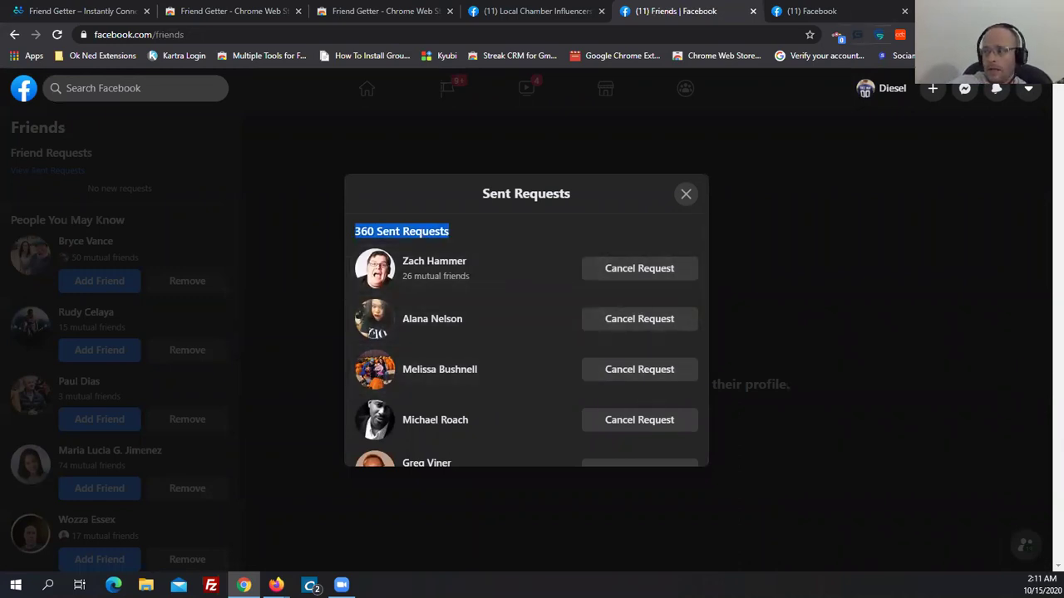
{"action": "left_click", "coordinate": [980, 34]}
{"action": "left_click", "coordinate": [513, 126]}
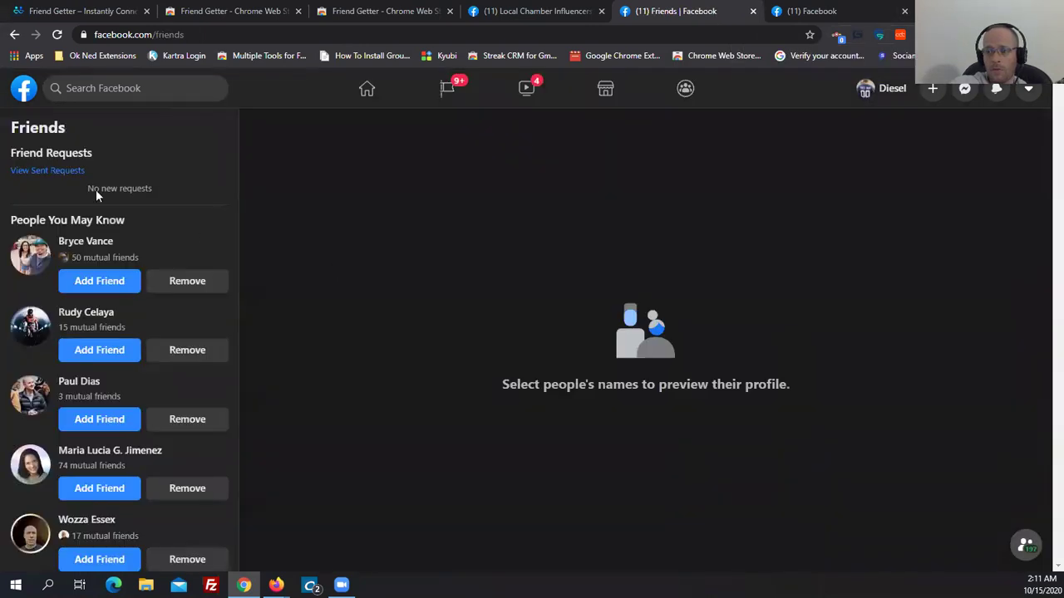
{"action": "left_click", "coordinate": [62, 171]}
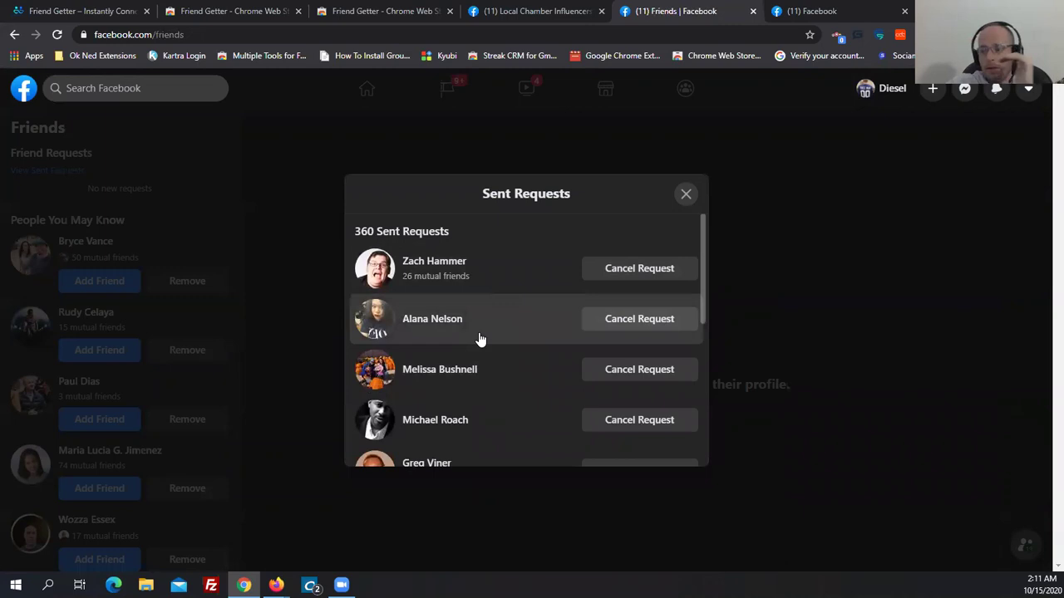
{"action": "scroll", "coordinate": [479, 339], "scroll_direction": "down", "scroll_amount": 4}
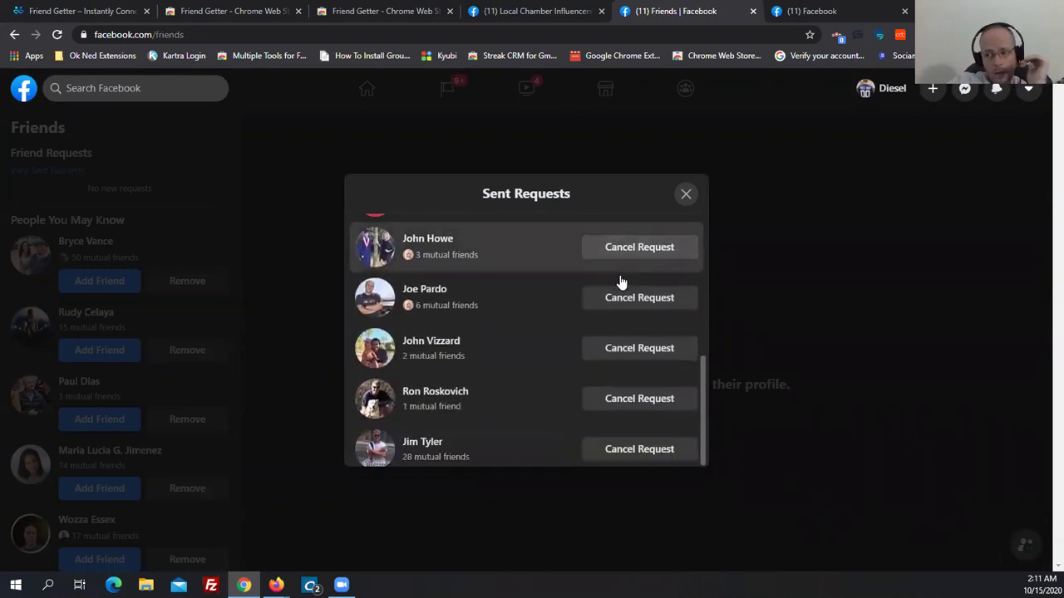
{"action": "scroll", "coordinate": [620, 284], "scroll_direction": "down", "scroll_amount": 5}
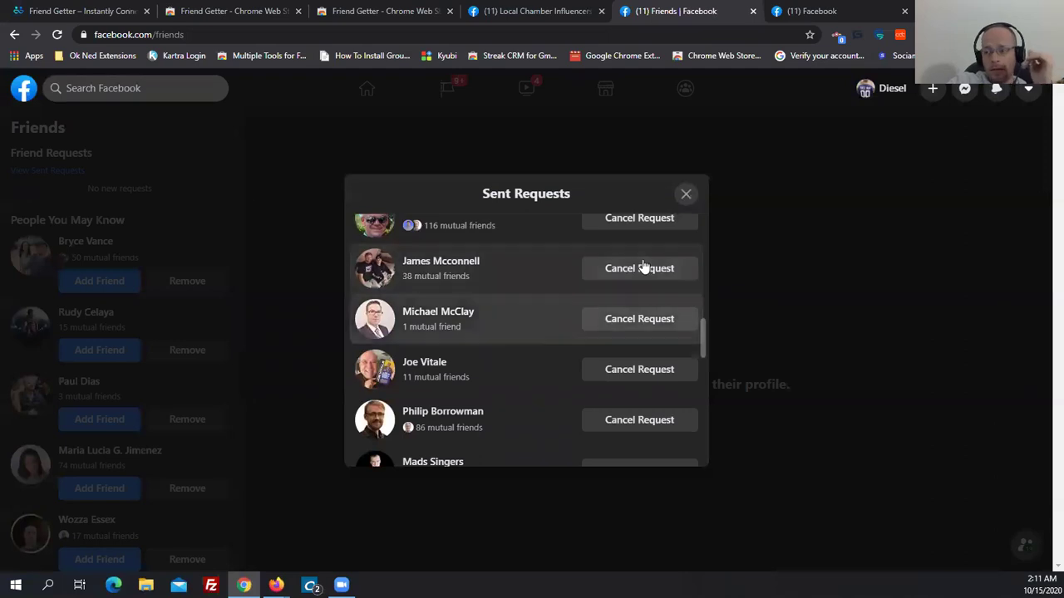
{"action": "left_click", "coordinate": [686, 196]}
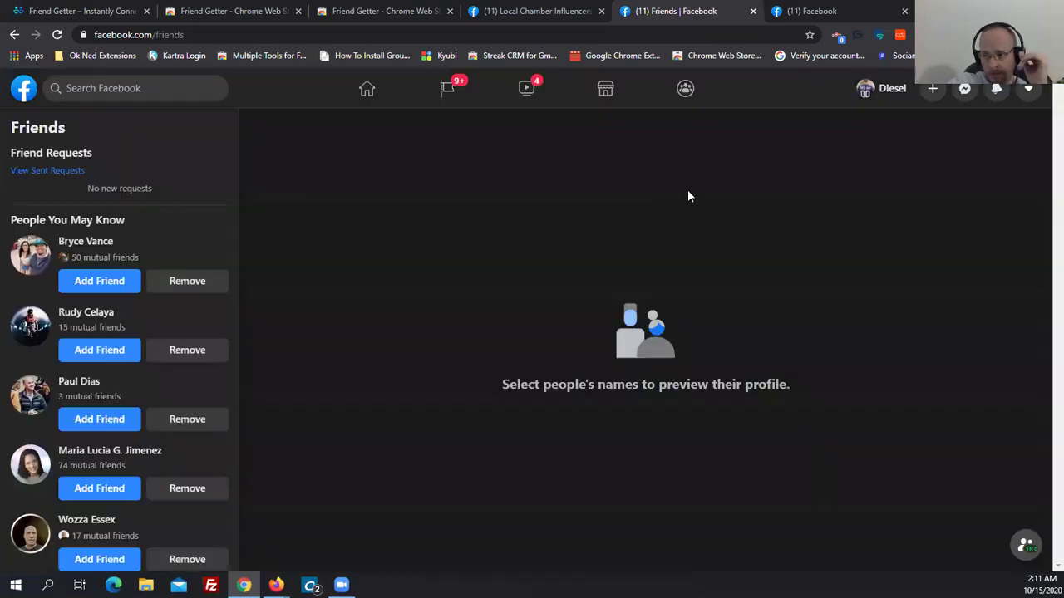
Close the news feed tab and the chat, then bring up Friend Getter over the Local Chamber Influencers members list.
{"action": "left_click", "coordinate": [23, 89]}
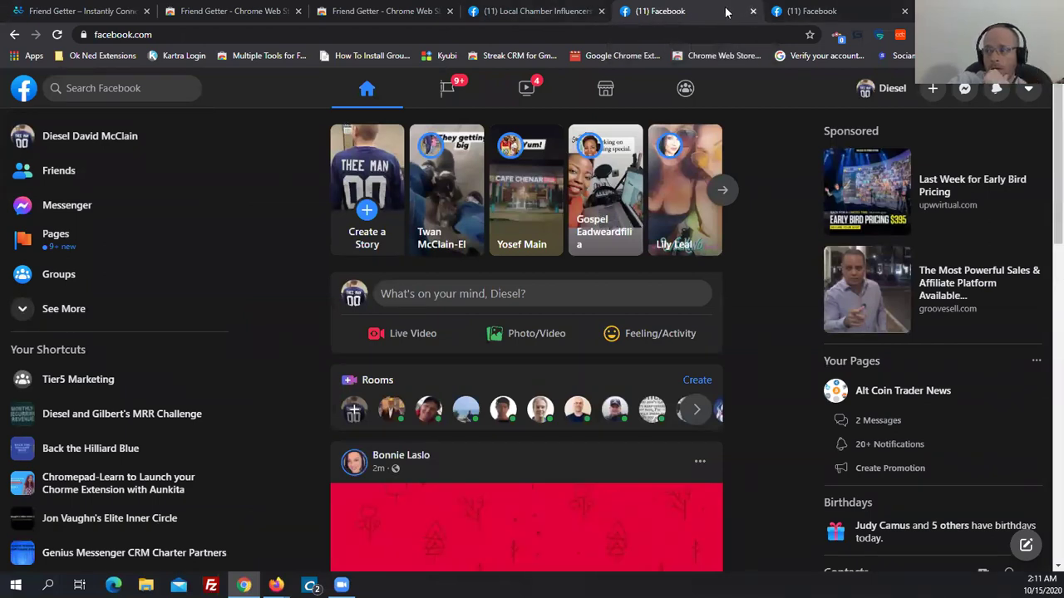
{"action": "left_click", "coordinate": [754, 12]}
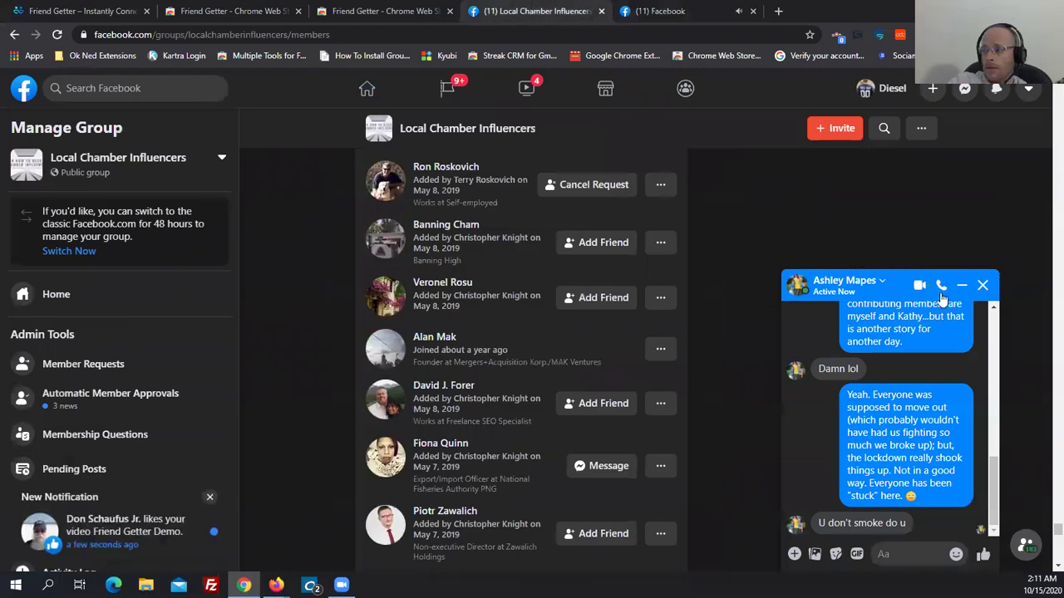
{"action": "left_click", "coordinate": [981, 286]}
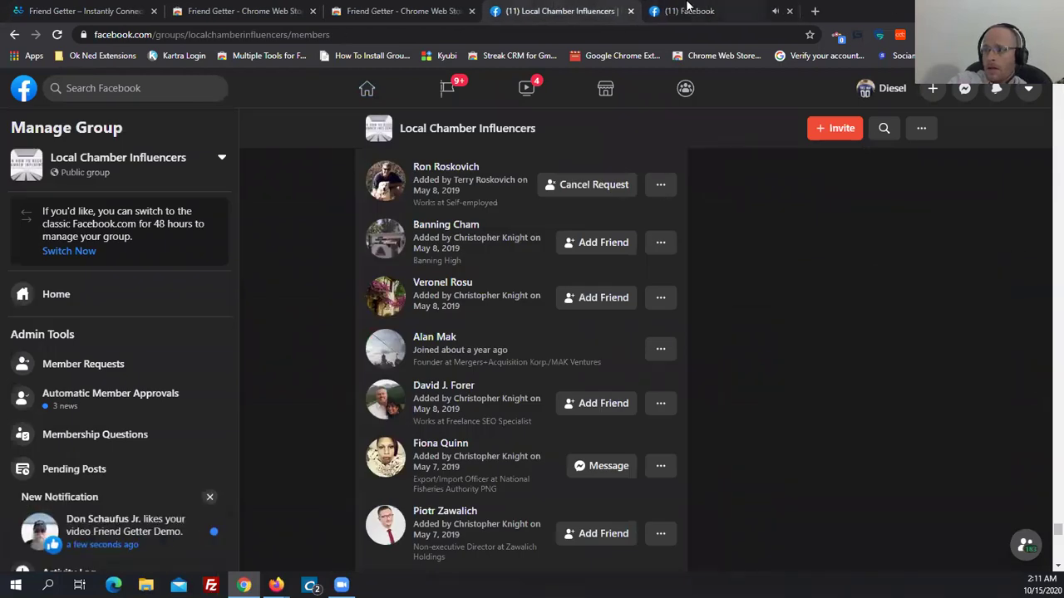
{"action": "left_click", "coordinate": [983, 35]}
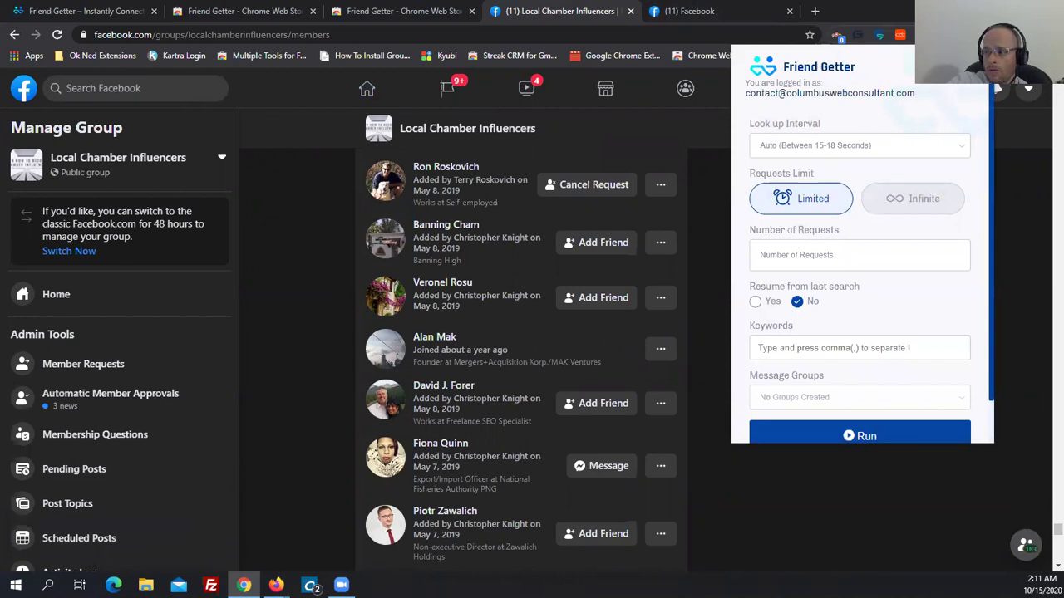
Start a new message segment titled Friend Getter Test beginning with the {First_Name} placeholder.
{"action": "left_click", "coordinate": [972, 66]}
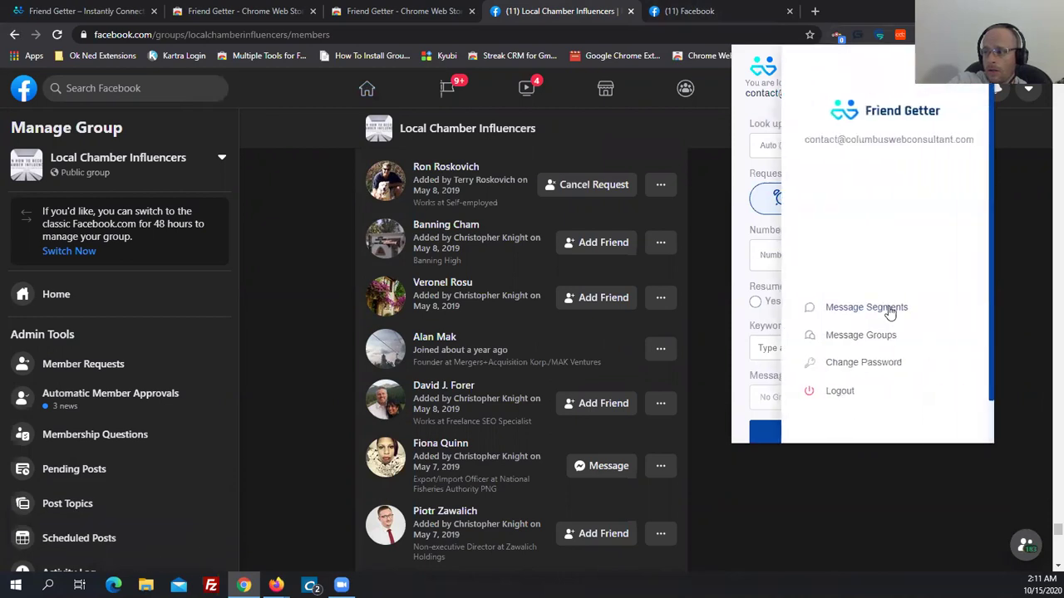
{"action": "left_click", "coordinate": [891, 308]}
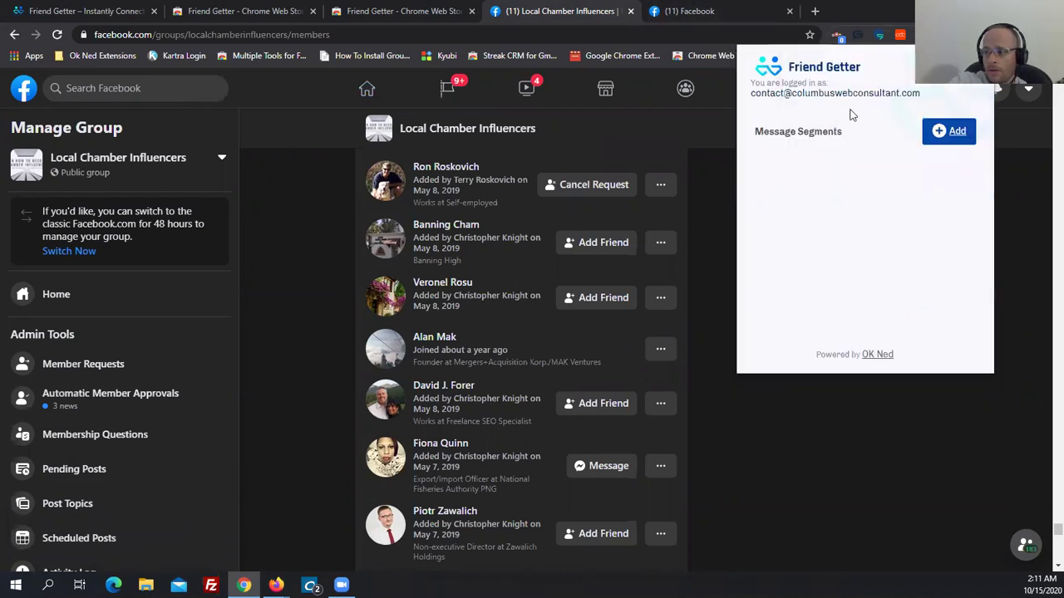
{"action": "left_click", "coordinate": [948, 132]}
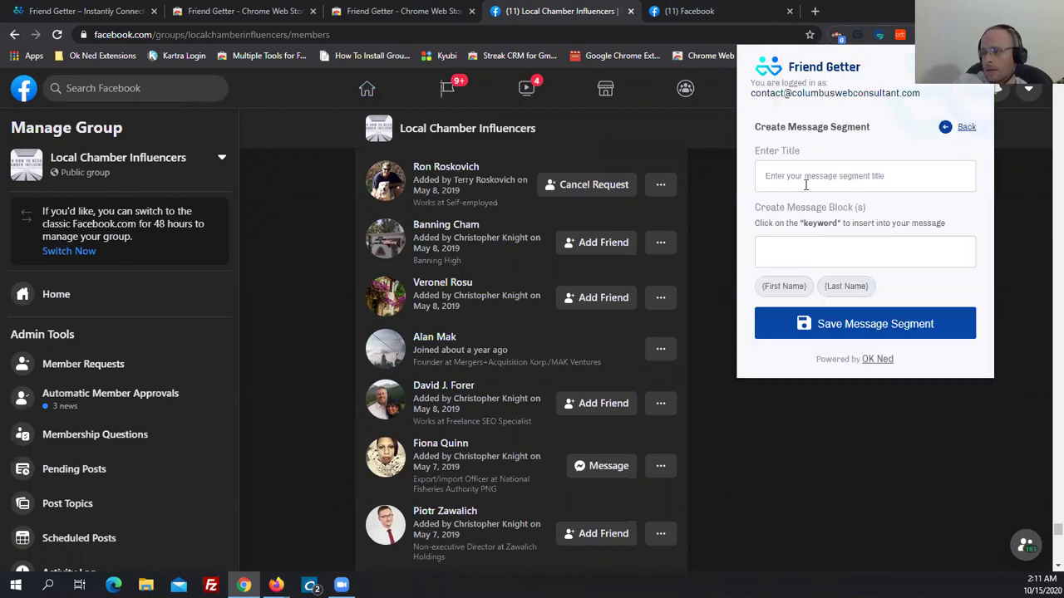
{"action": "type", "text": "Friend Getter Test"}
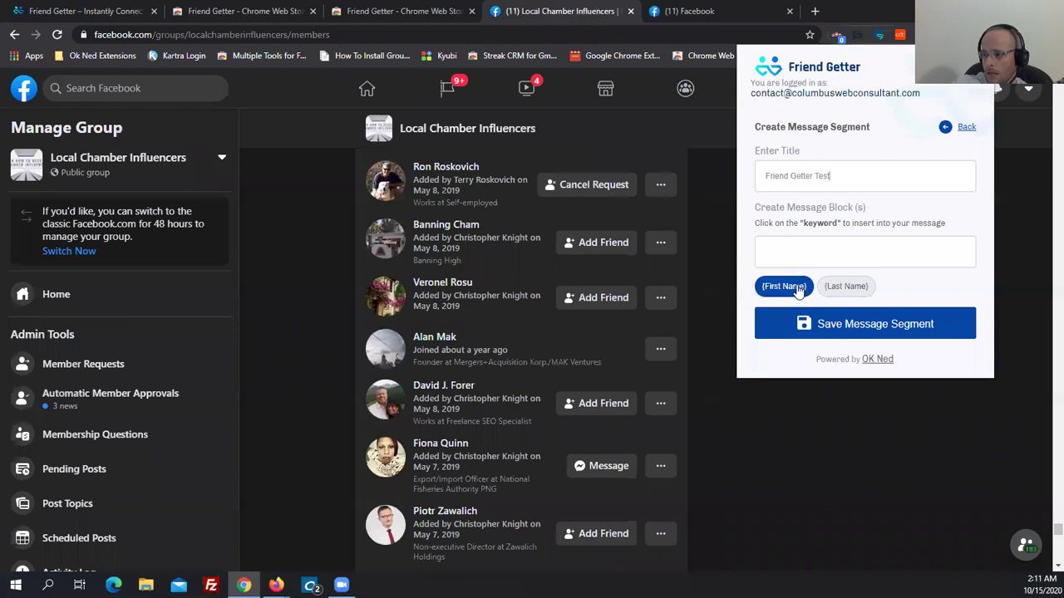
{"action": "left_click", "coordinate": [773, 289]}
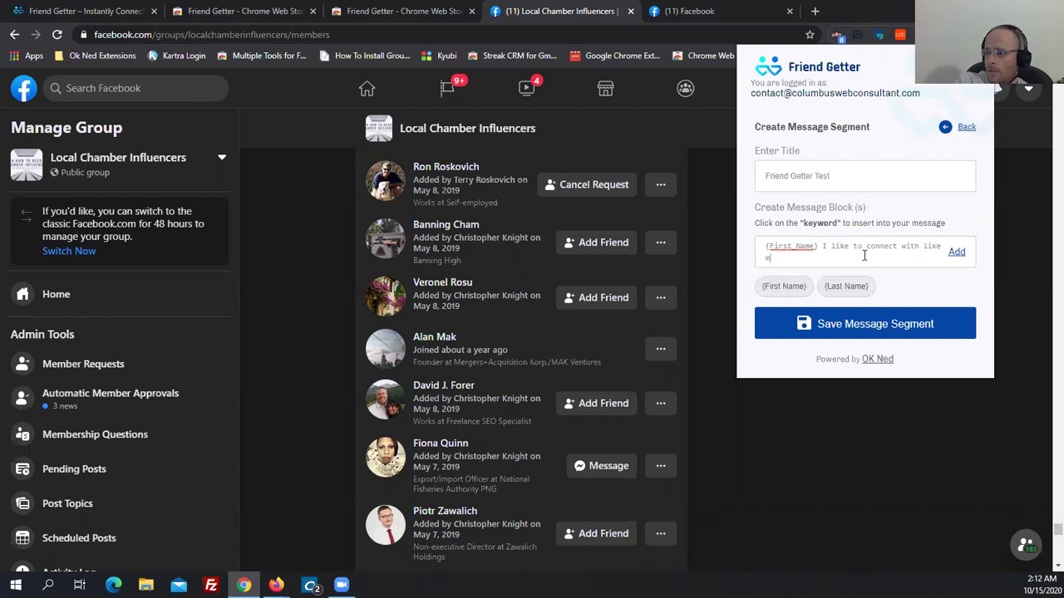
Finish the message 'I like to connect with like minded people.', add it, and save the segment.
{"action": "type", "text": "."}
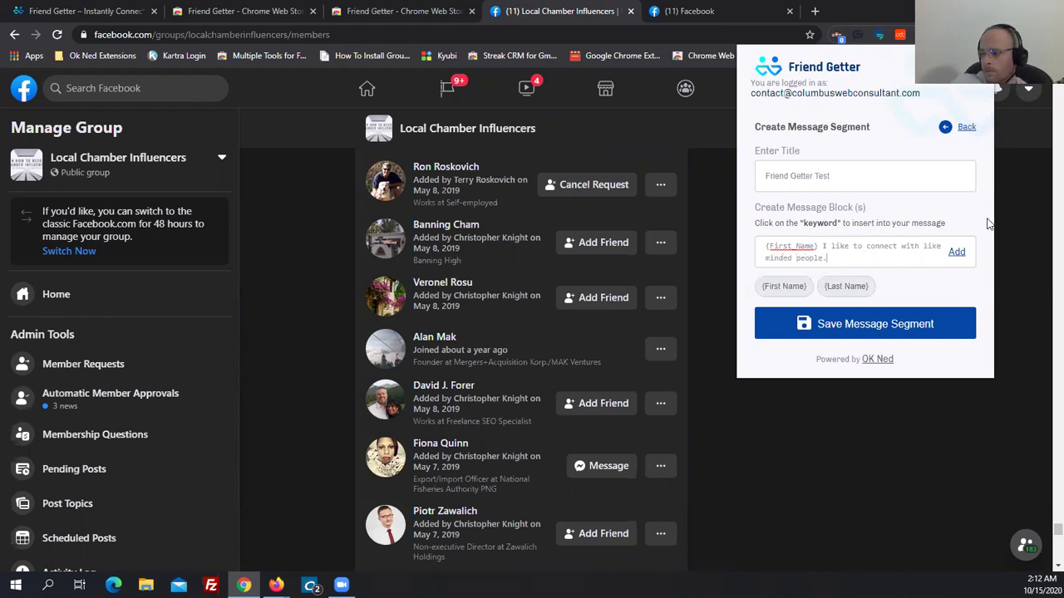
{"action": "left_click_drag", "start_coordinate": [834, 257], "coordinate": [762, 226]}
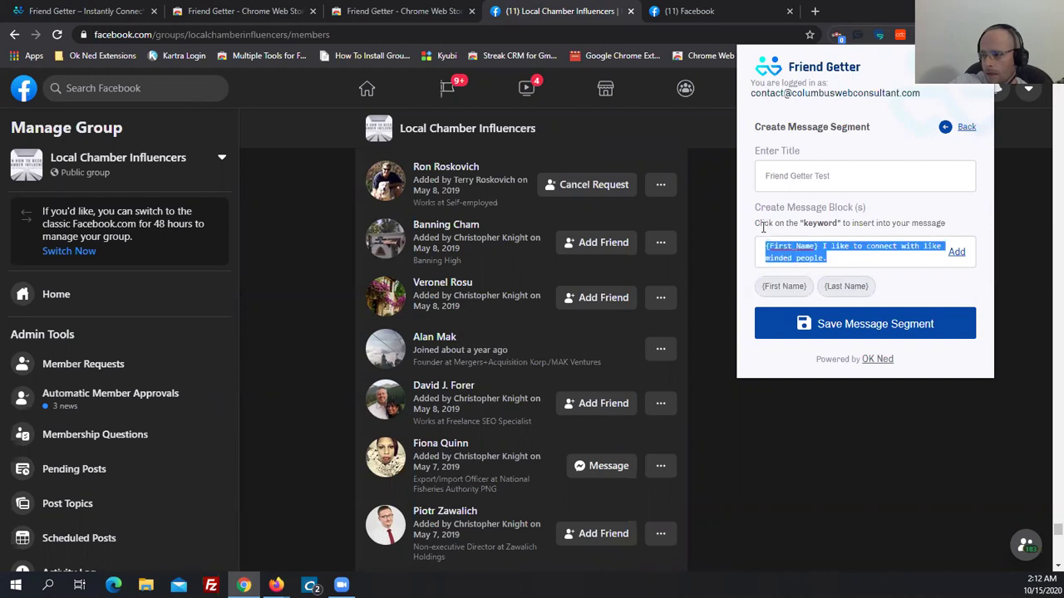
{"action": "left_click", "coordinate": [834, 260]}
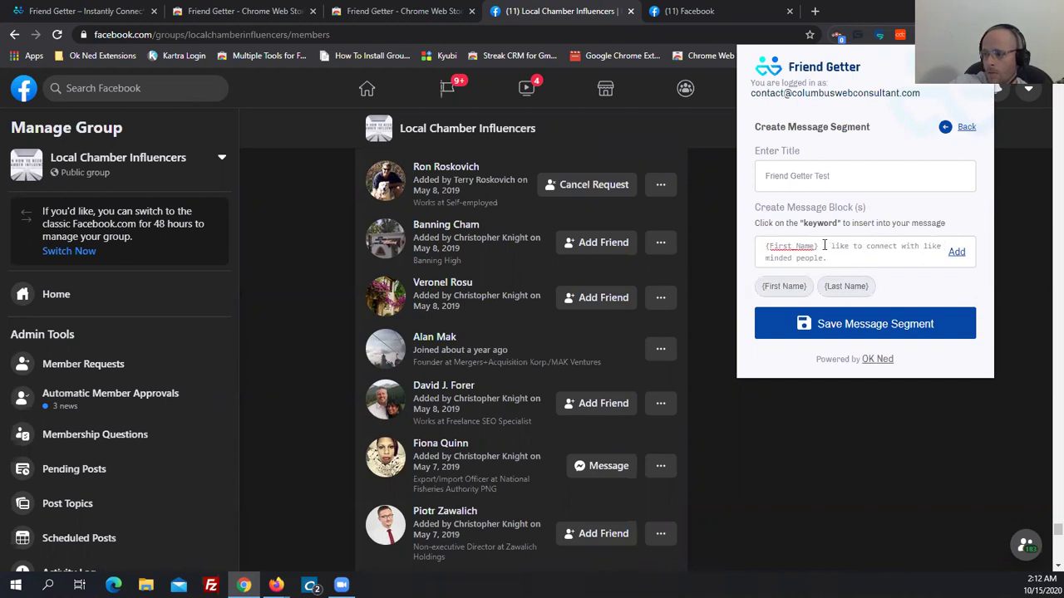
{"action": "left_click_drag", "start_coordinate": [828, 246], "coordinate": [857, 264]}
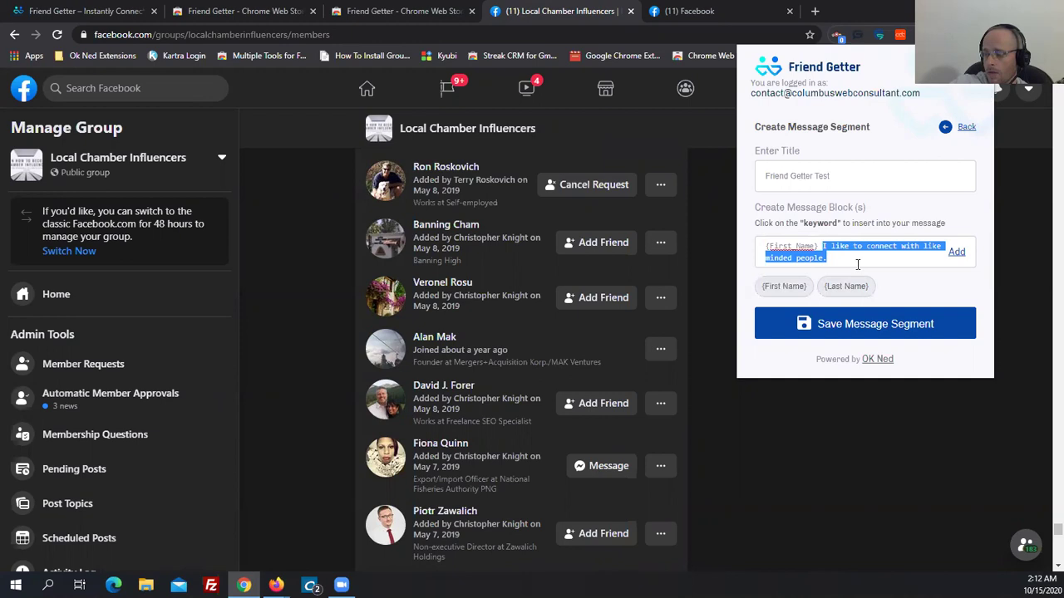
{"action": "left_click", "coordinate": [859, 259]}
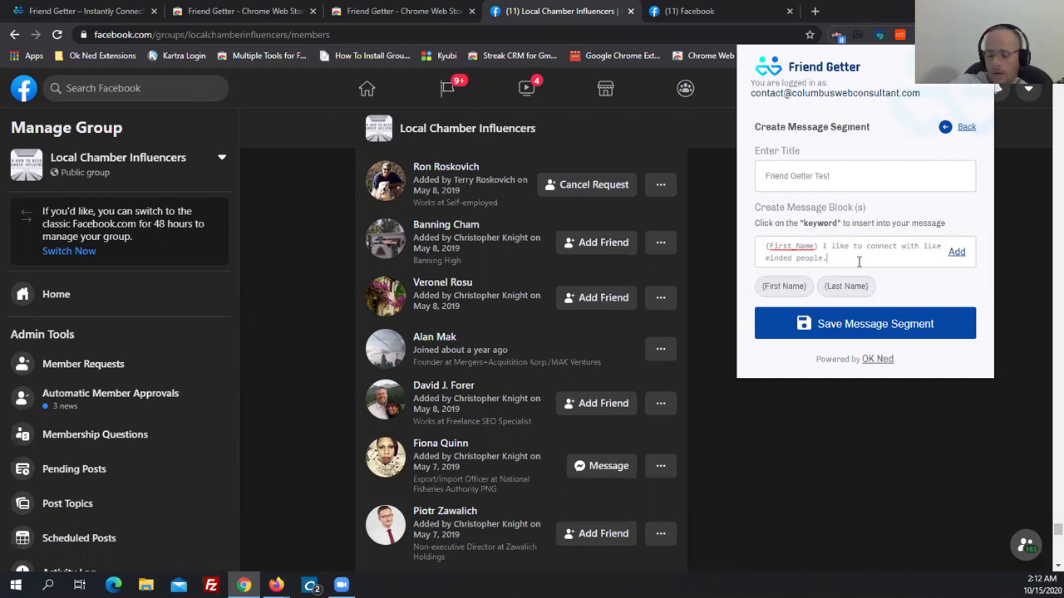
{"action": "left_click", "coordinate": [958, 253]}
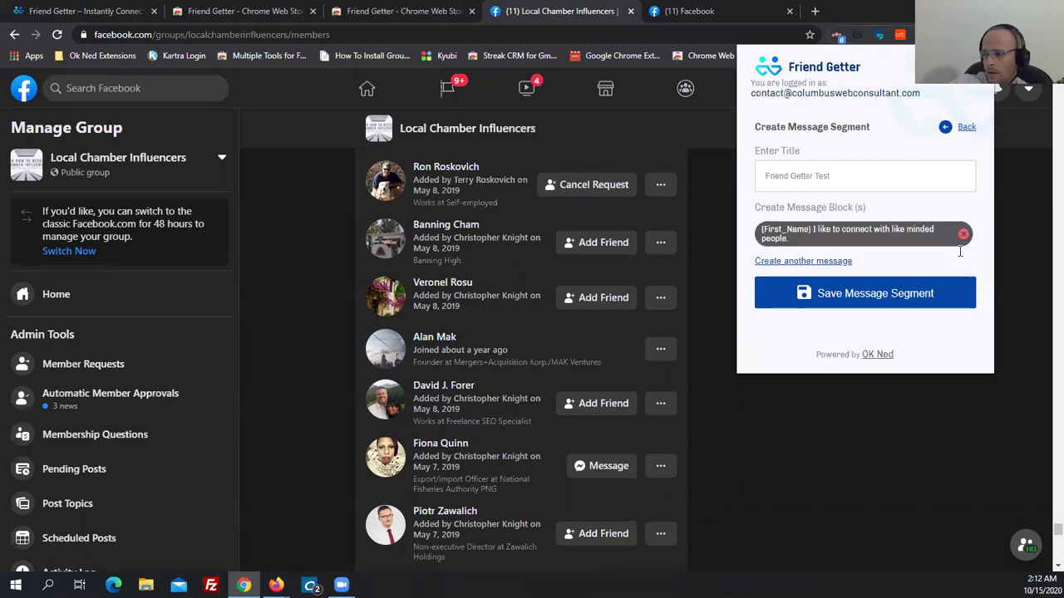
{"action": "left_click", "coordinate": [848, 296]}
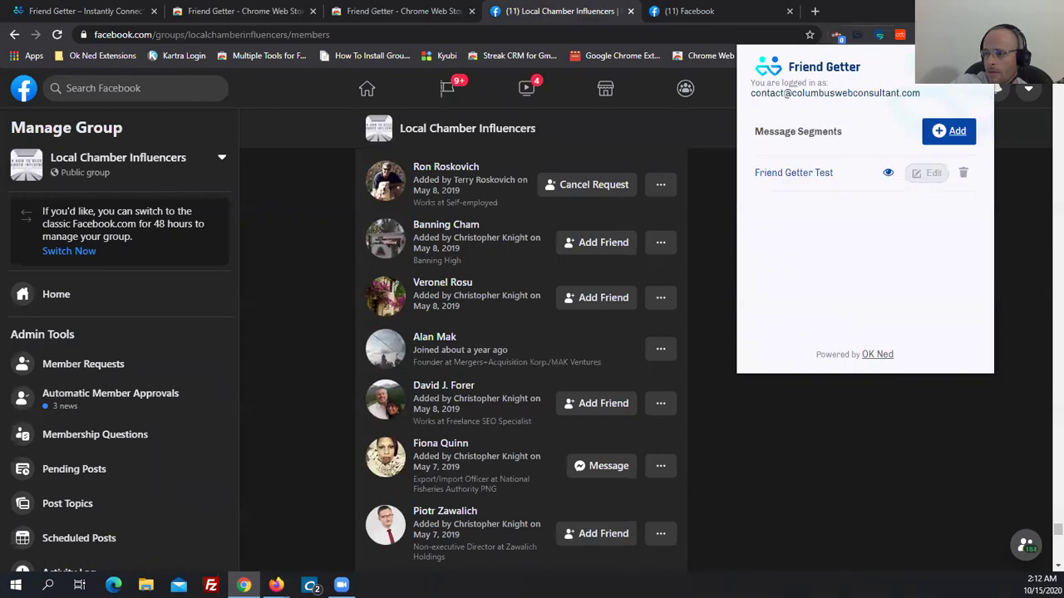
Create and save message group 'Friend Getter Test' built from the Friend Getter Test message segment.
{"action": "left_click", "coordinate": [856, 265]}
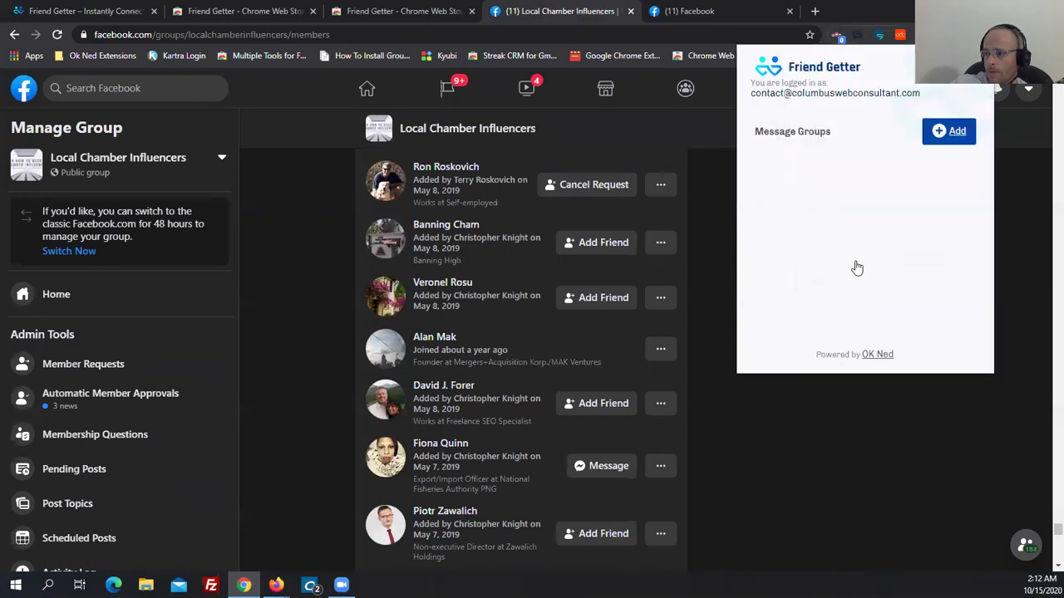
{"action": "left_click", "coordinate": [949, 130]}
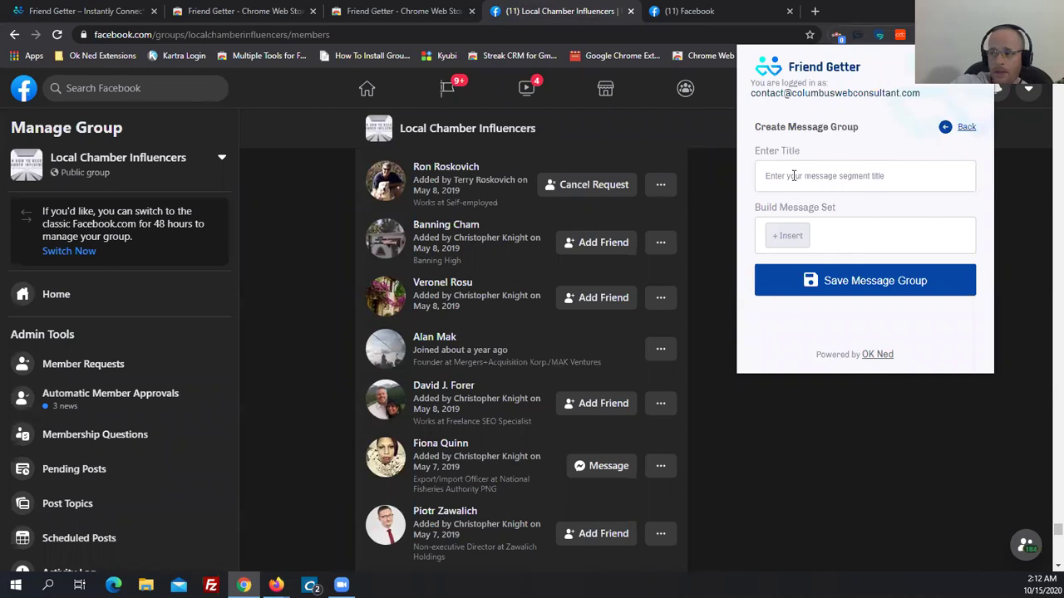
{"action": "type", "text": "F"}
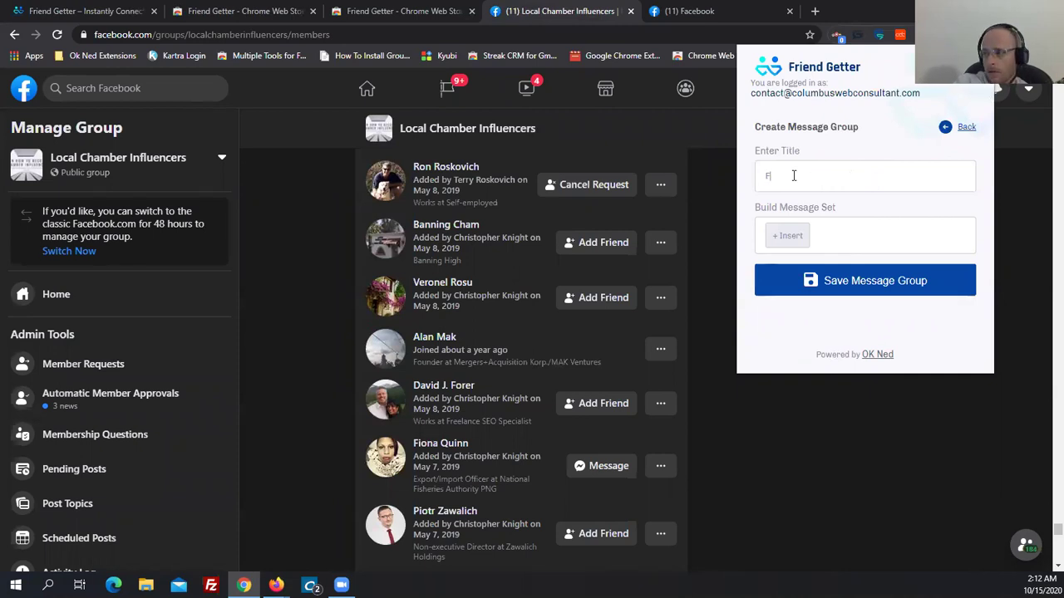
{"action": "type", "text": "riend Getter Test"}
{"action": "left_click", "coordinate": [781, 238]}
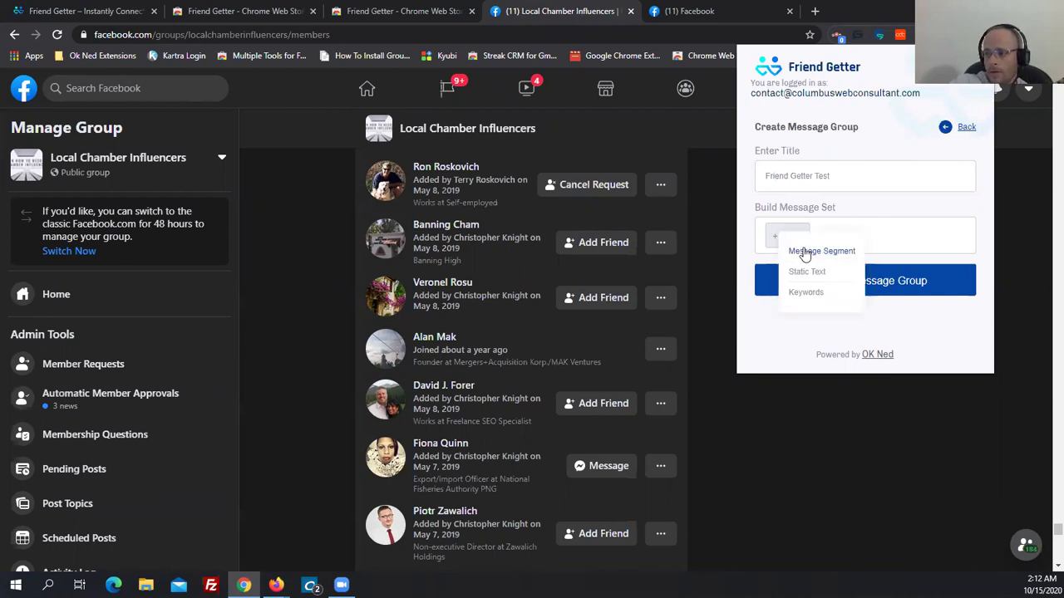
{"action": "left_click", "coordinate": [804, 252]}
{"action": "left_click", "coordinate": [915, 251]}
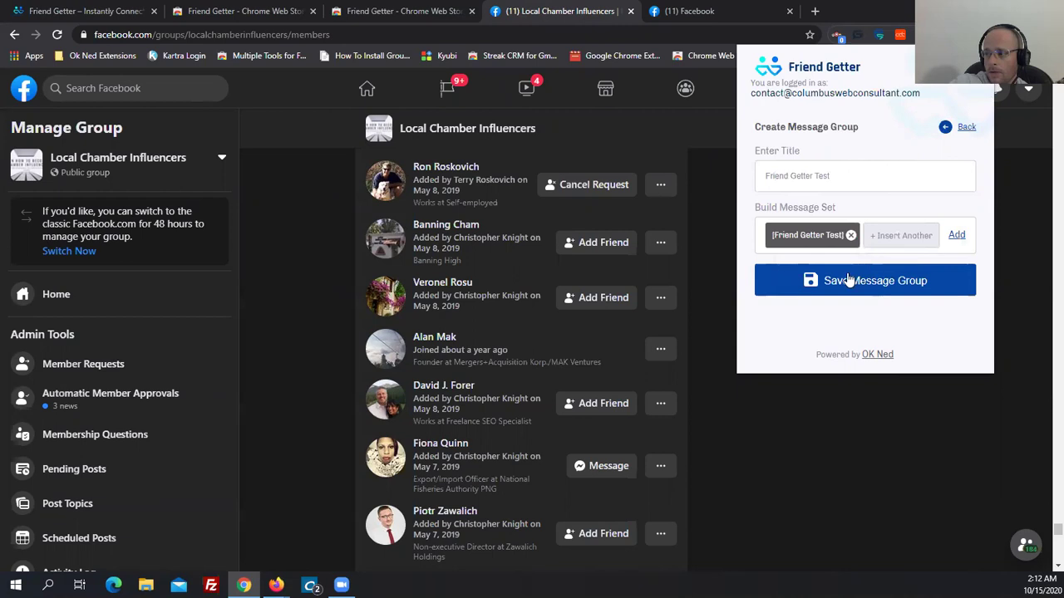
{"action": "left_click", "coordinate": [961, 235]}
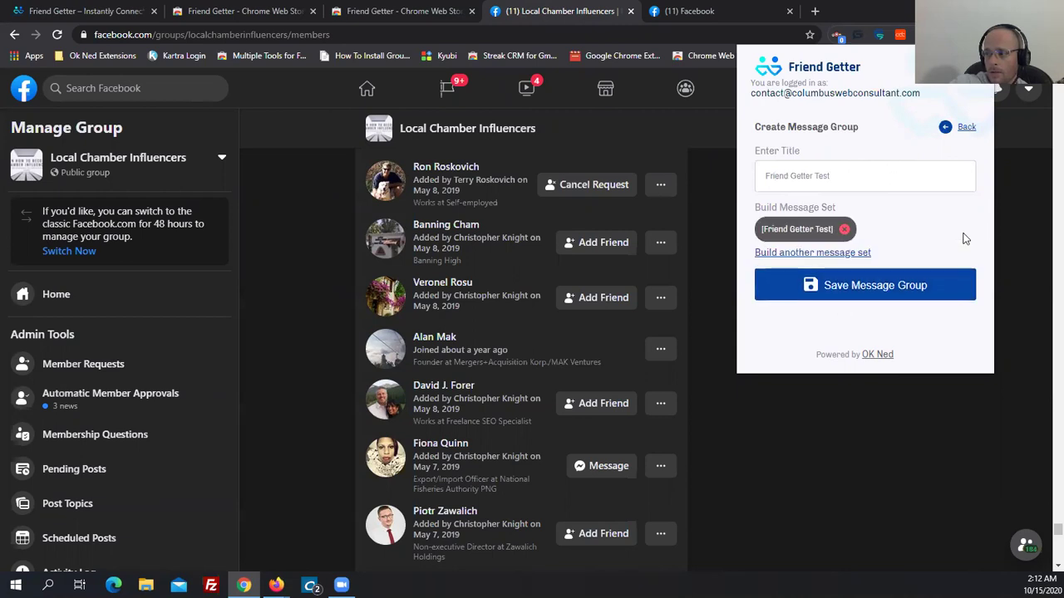
{"action": "left_click", "coordinate": [885, 290]}
{"action": "left_click", "coordinate": [961, 103]}
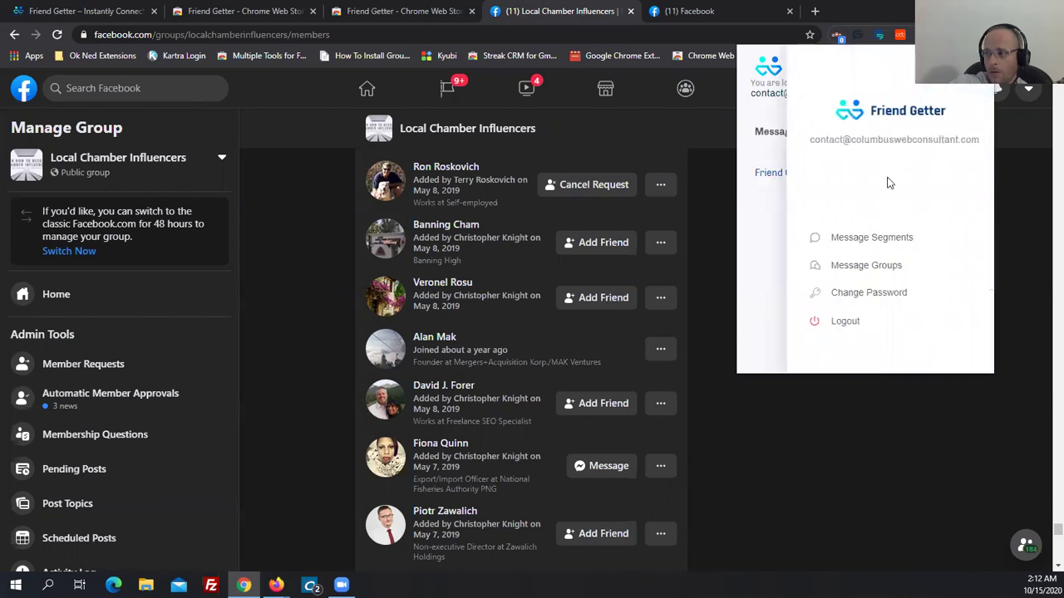
Check Friend Getter Test appears under Message Segments and Message Groups, then close the Friend Getter popup.
{"action": "left_click", "coordinate": [877, 239]}
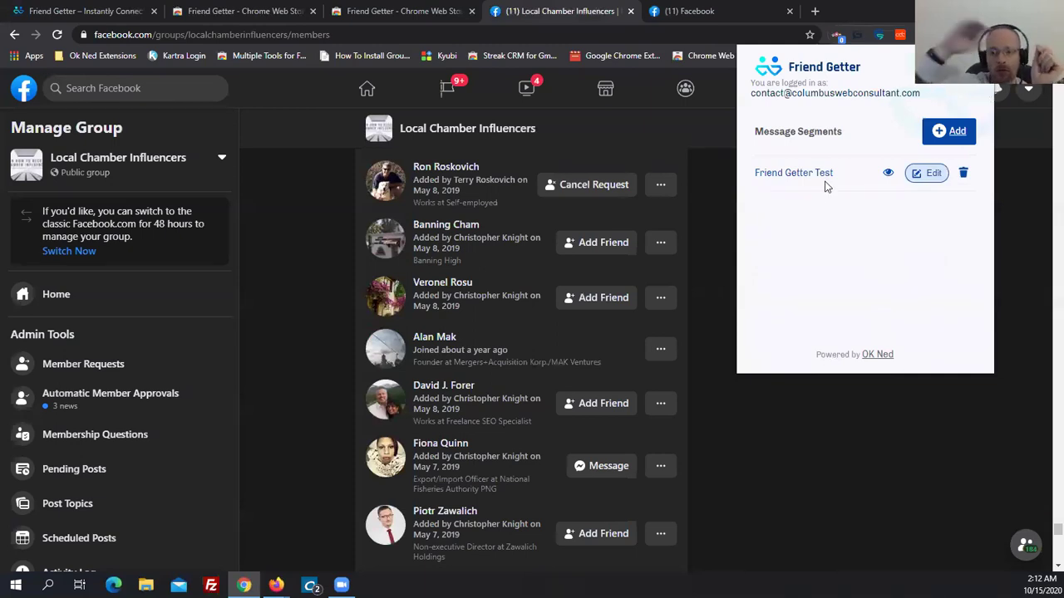
{"action": "left_click", "coordinate": [937, 140]}
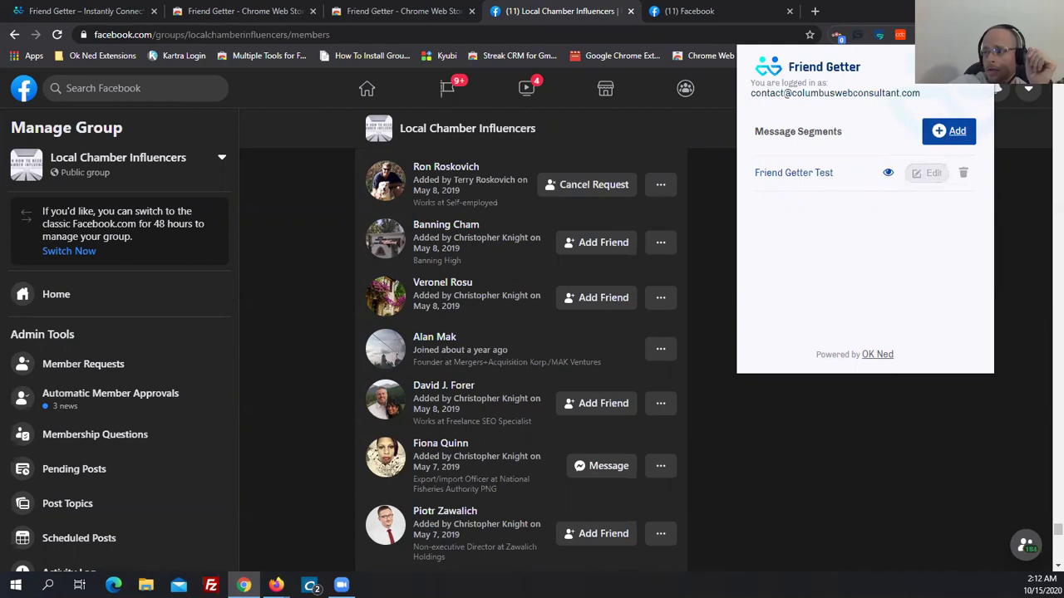
{"action": "left_click", "coordinate": [981, 71]}
{"action": "left_click", "coordinate": [866, 266]}
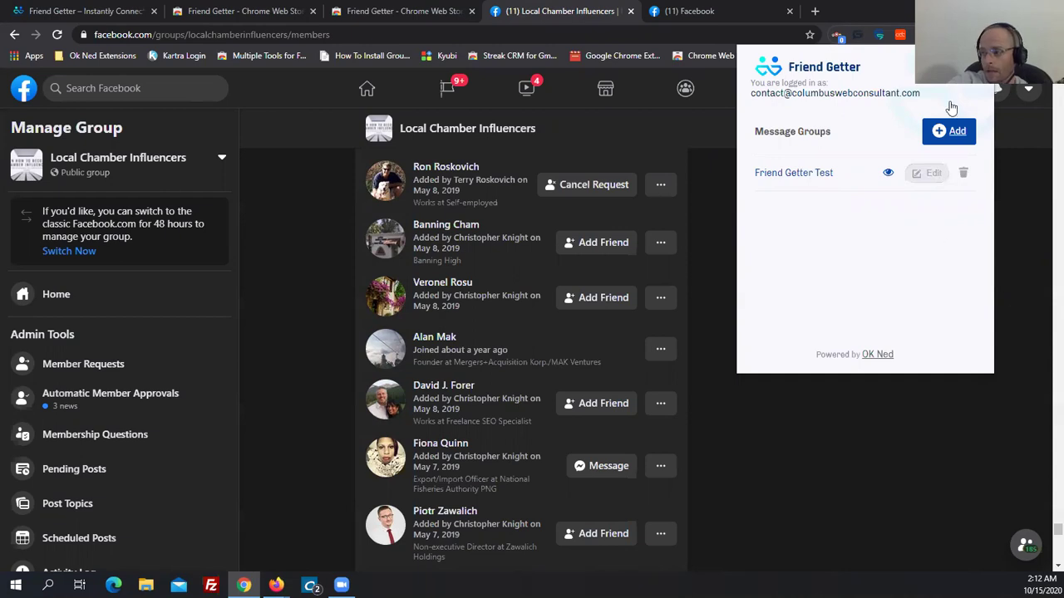
{"action": "left_click", "coordinate": [970, 68]}
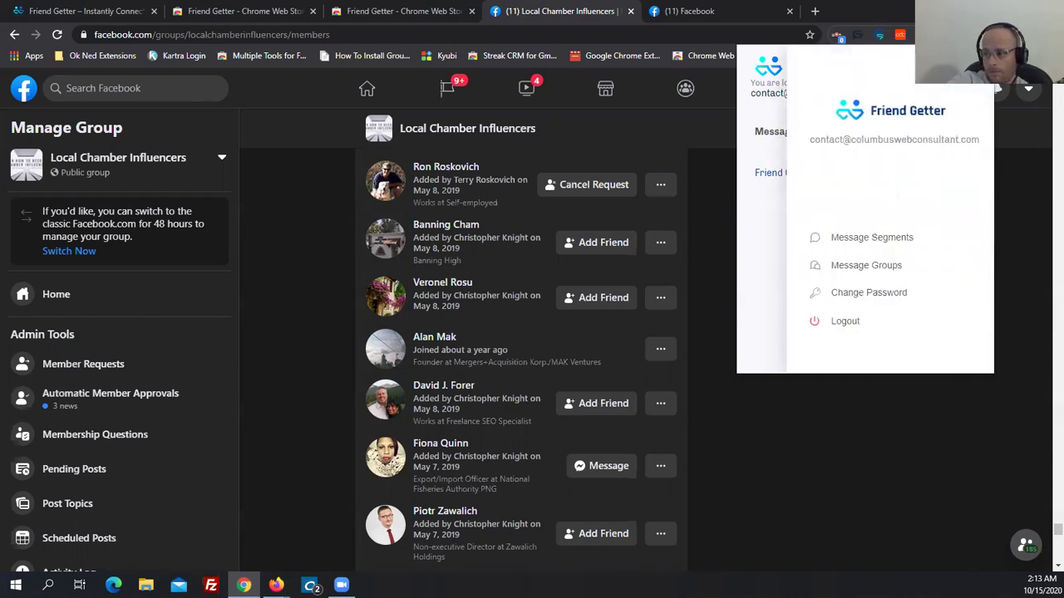
{"action": "left_click", "coordinate": [804, 445]}
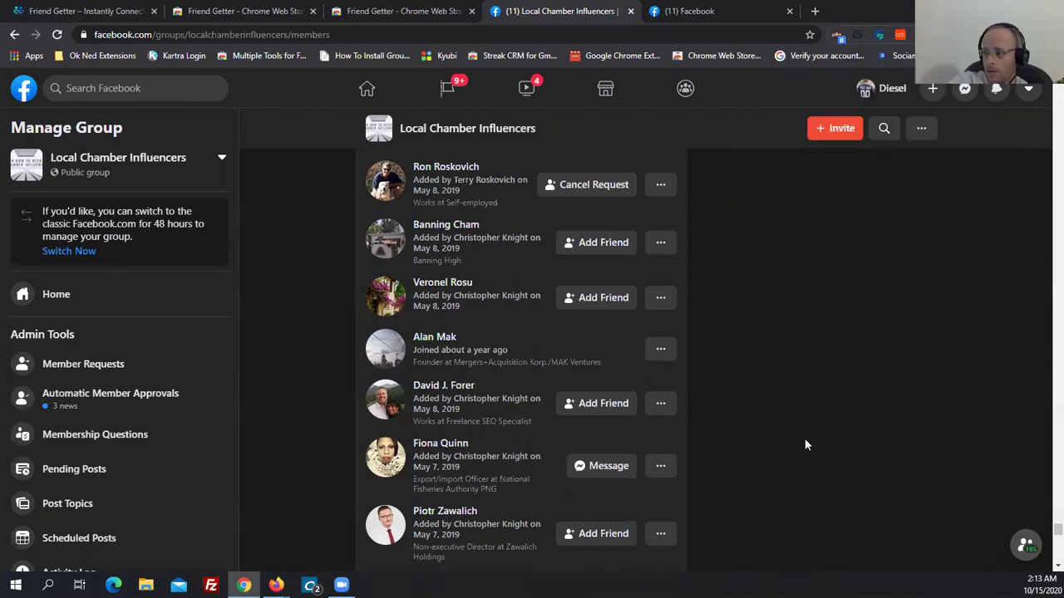
Scroll the group page back to the members list and reopen Friend Getter's run settings at the request count.
{"action": "left_click", "coordinate": [879, 35]}
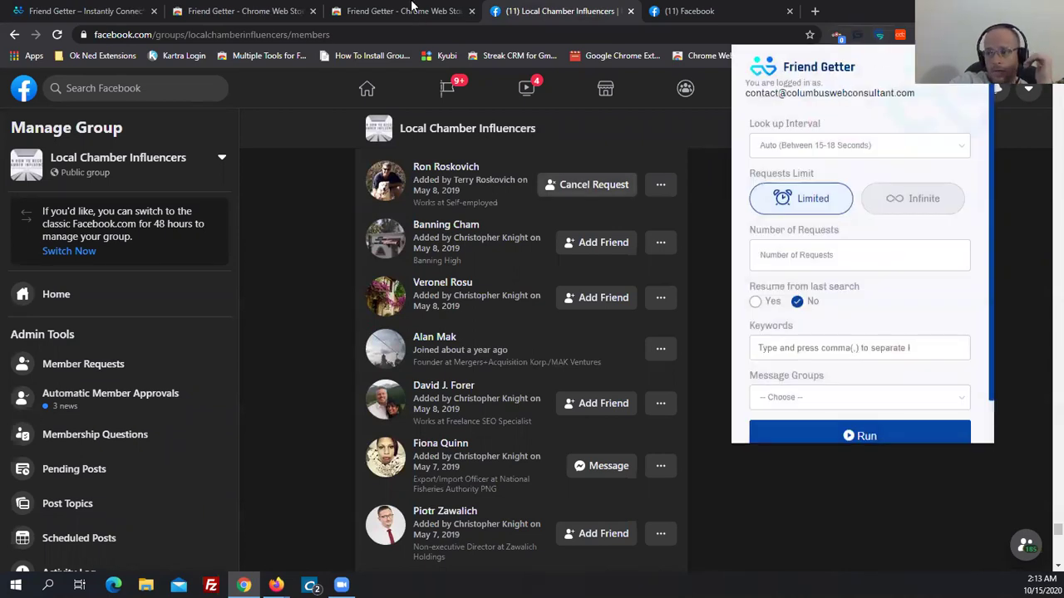
{"action": "left_click", "coordinate": [326, 295]}
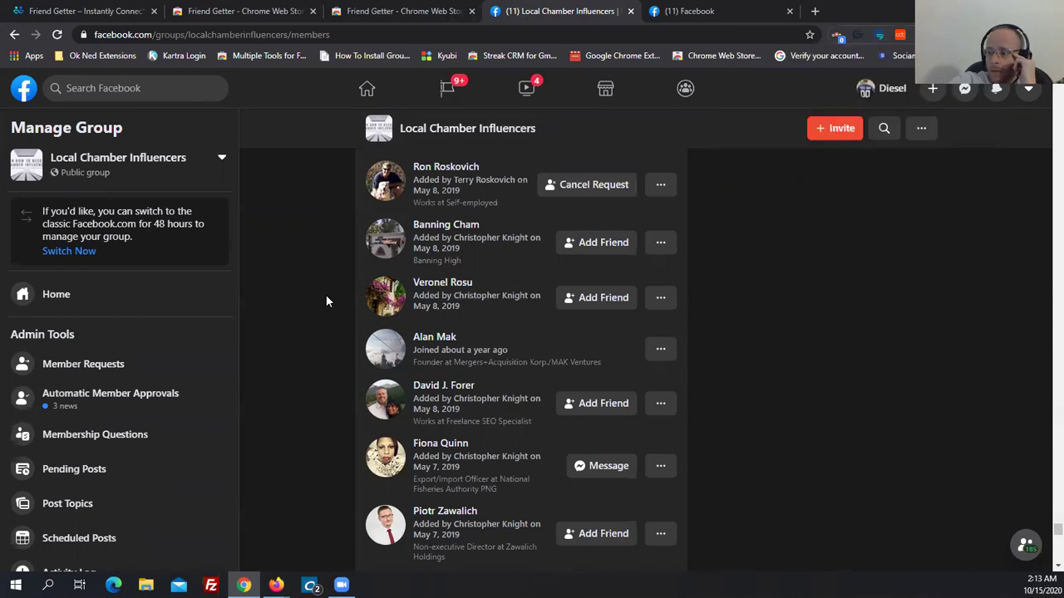
{"action": "left_click_drag", "start_coordinate": [1050, 541], "coordinate": [1044, 116]}
{"action": "scroll", "coordinate": [672, 200], "scroll_direction": "down", "scroll_amount": 3}
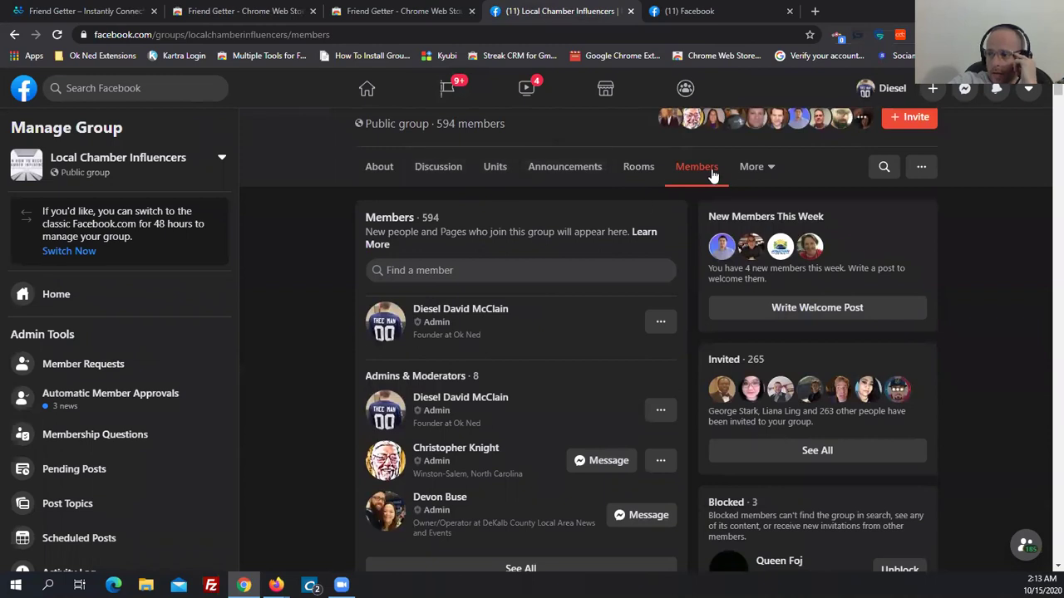
{"action": "left_click_drag", "start_coordinate": [1045, 97], "coordinate": [1033, 536]}
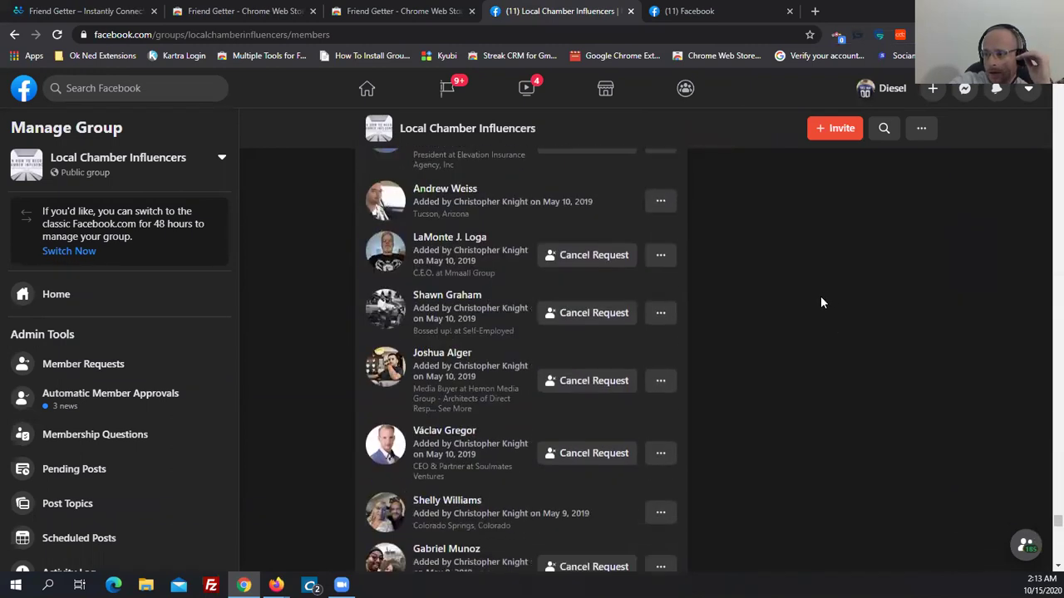
{"action": "scroll", "coordinate": [820, 296], "scroll_direction": "down", "scroll_amount": 10}
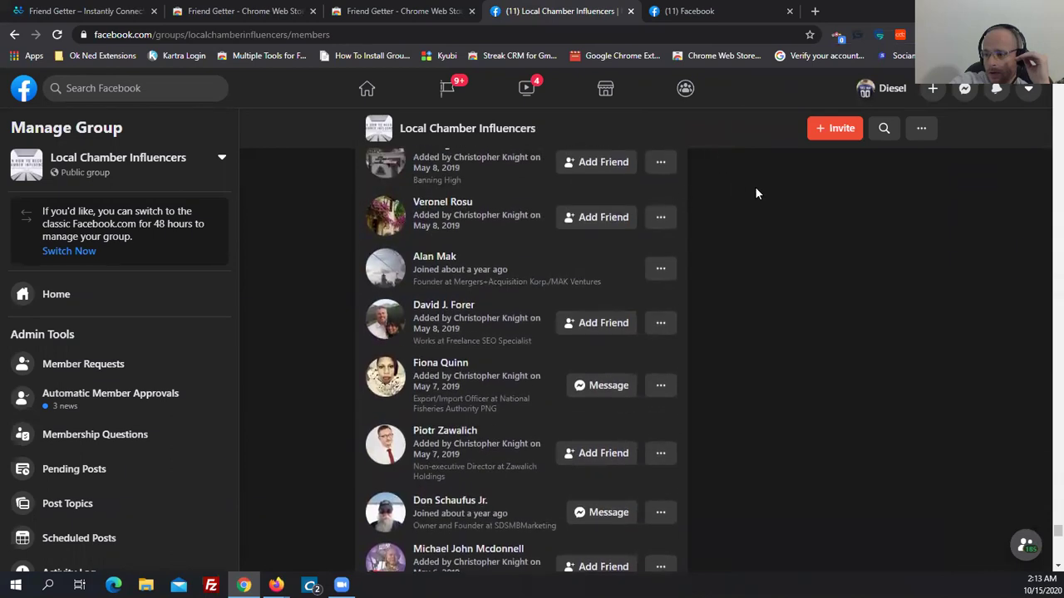
{"action": "scroll", "coordinate": [589, 278], "scroll_direction": "up", "scroll_amount": 1}
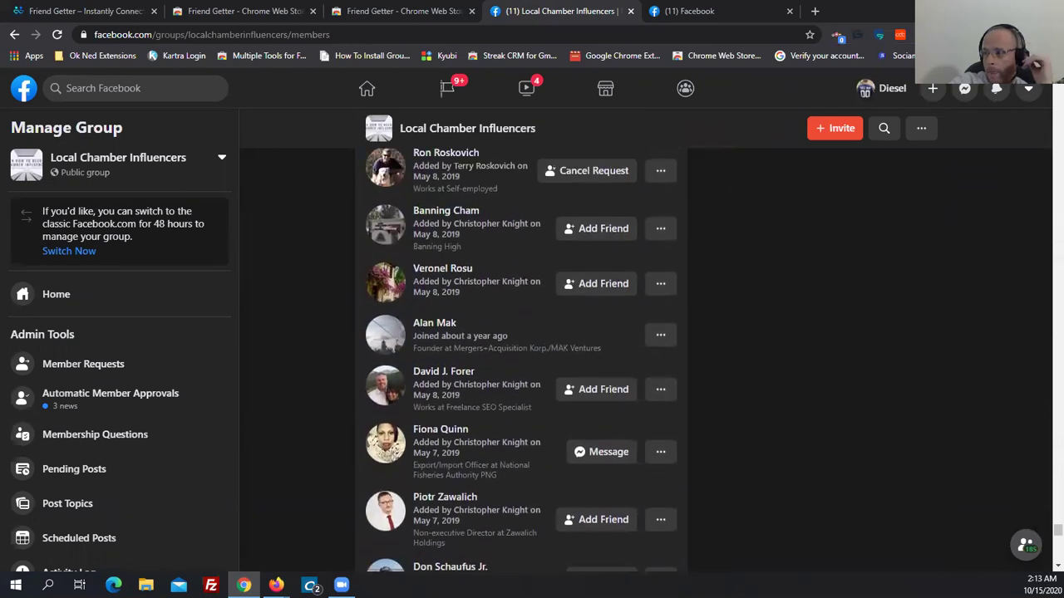
{"action": "left_click", "coordinate": [984, 35]}
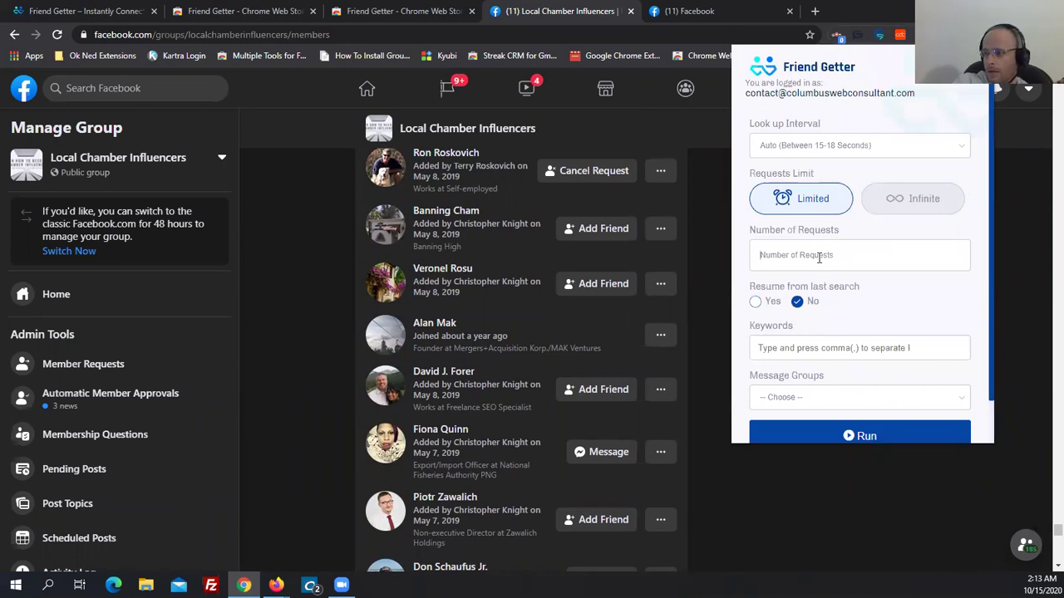
{"action": "left_click", "coordinate": [819, 257]}
Leave the request count empty and enable Resume from last search at member position 350.
{"action": "type", "text": "350"}
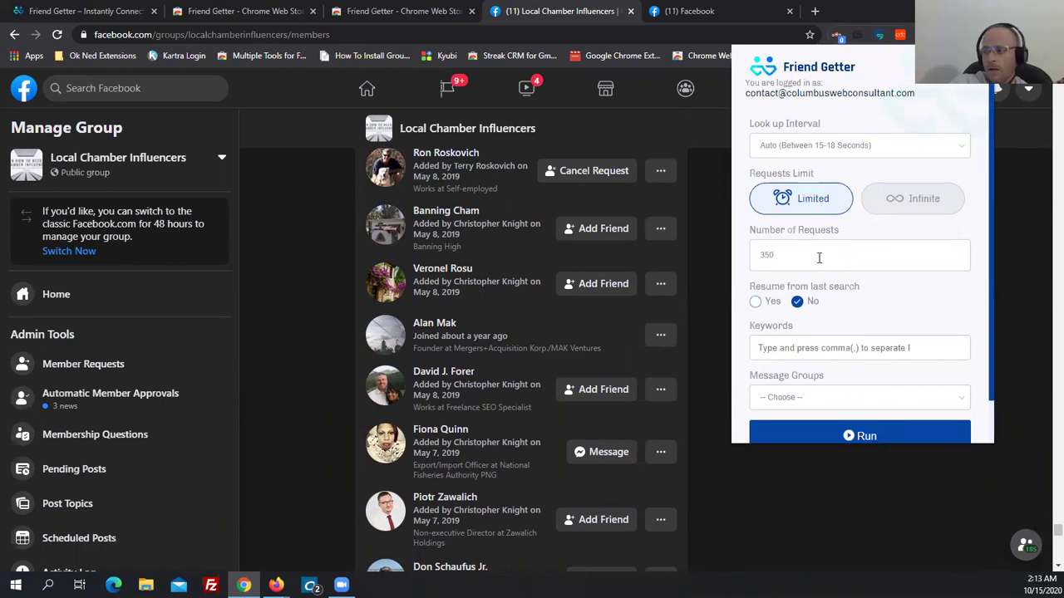
{"action": "left_click_drag", "start_coordinate": [819, 258], "coordinate": [757, 259]}
{"action": "key", "text": "BackSpace"}
{"action": "left_click", "coordinate": [755, 310]}
{"action": "left_click", "coordinate": [800, 359]}
{"action": "type", "text": "350"}
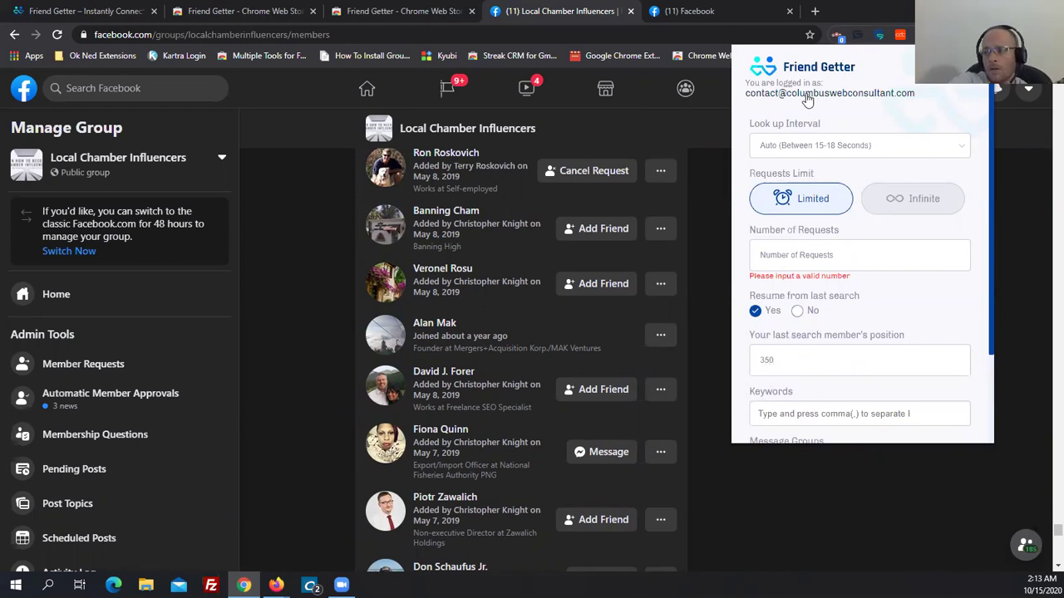
{"action": "left_click", "coordinate": [775, 145]}
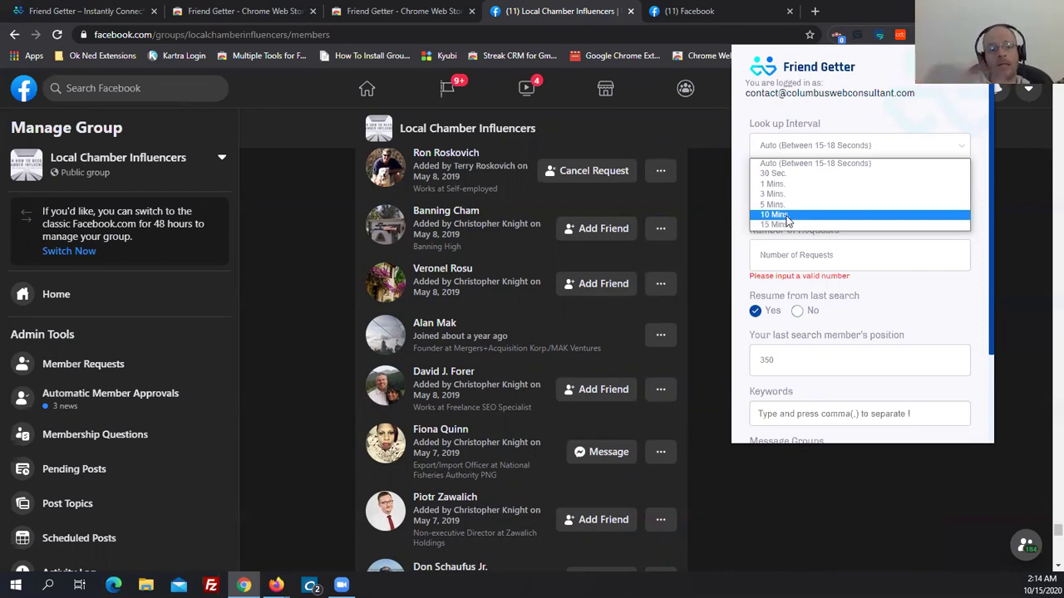
Keep the Auto (15–18 s) look-up interval, set requests limit to Infinite, and keep resuming from position 350.
{"action": "left_click", "coordinate": [819, 164]}
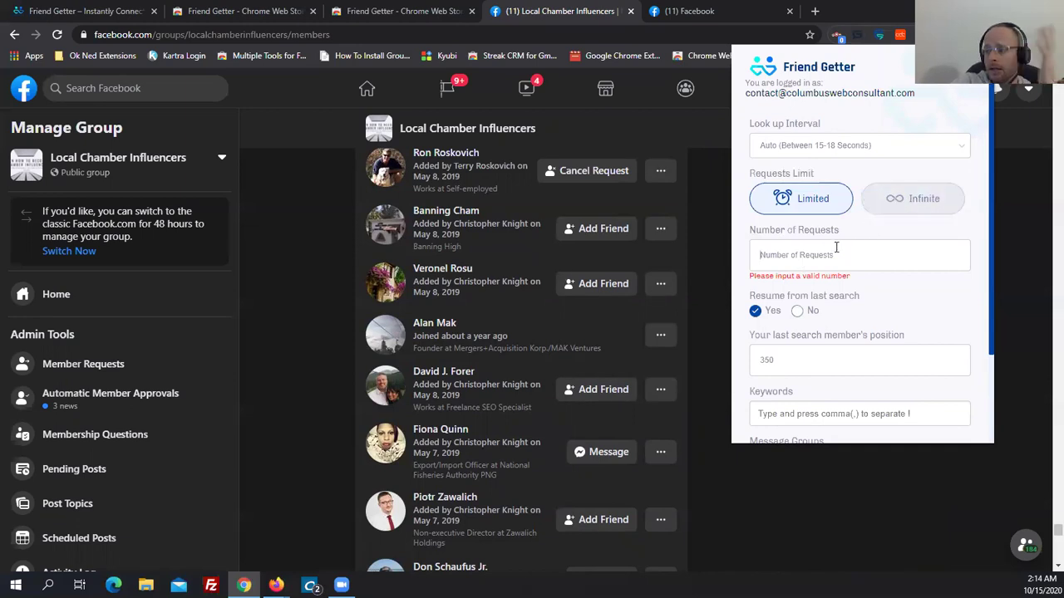
{"action": "left_click", "coordinate": [924, 202]}
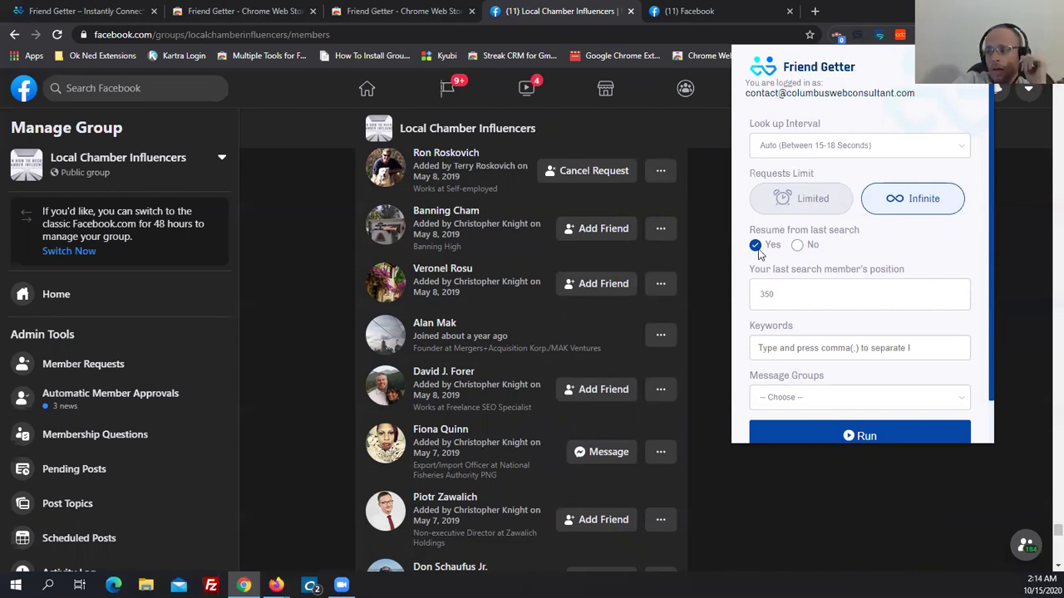
{"action": "left_click_drag", "start_coordinate": [765, 232], "coordinate": [874, 234]}
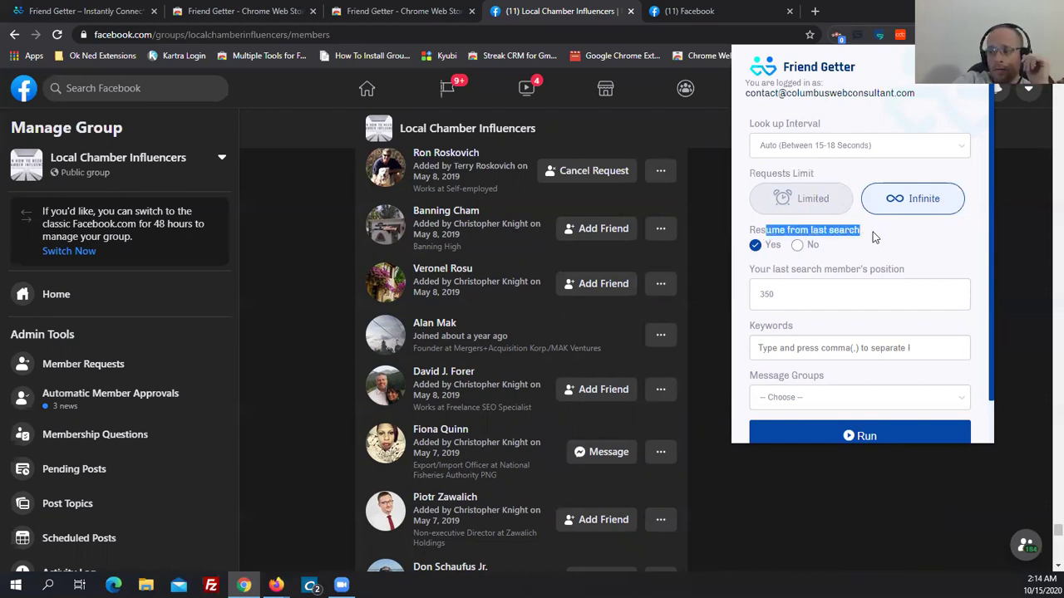
{"action": "left_click", "coordinate": [798, 246]}
{"action": "left_click", "coordinate": [760, 245]}
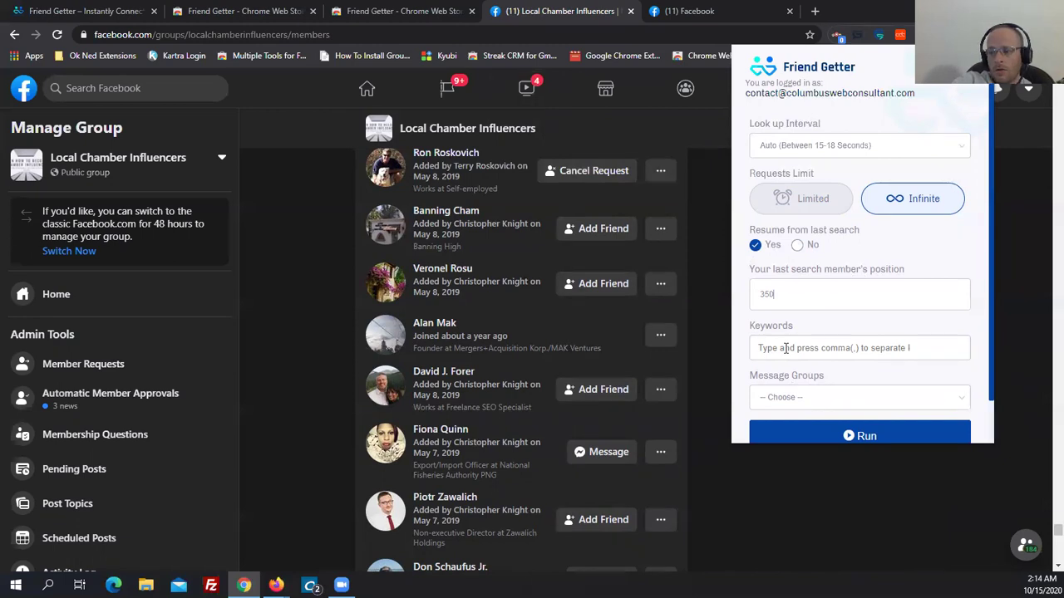
Remove the CEO and Owner keywords from the member filter.
{"action": "type", "text": "CEO"}
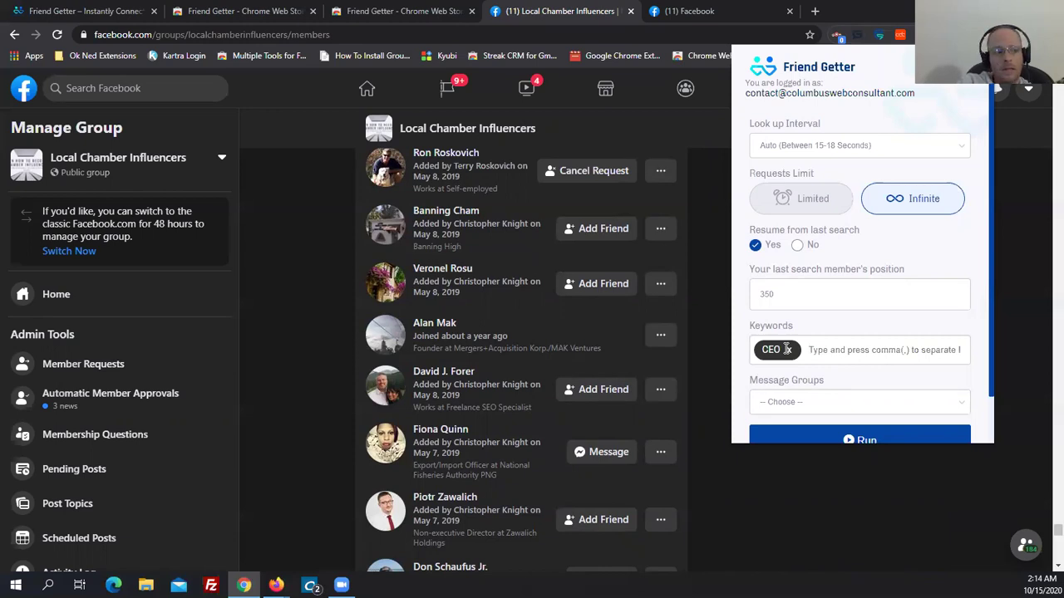
{"action": "type", "text": ",O"}
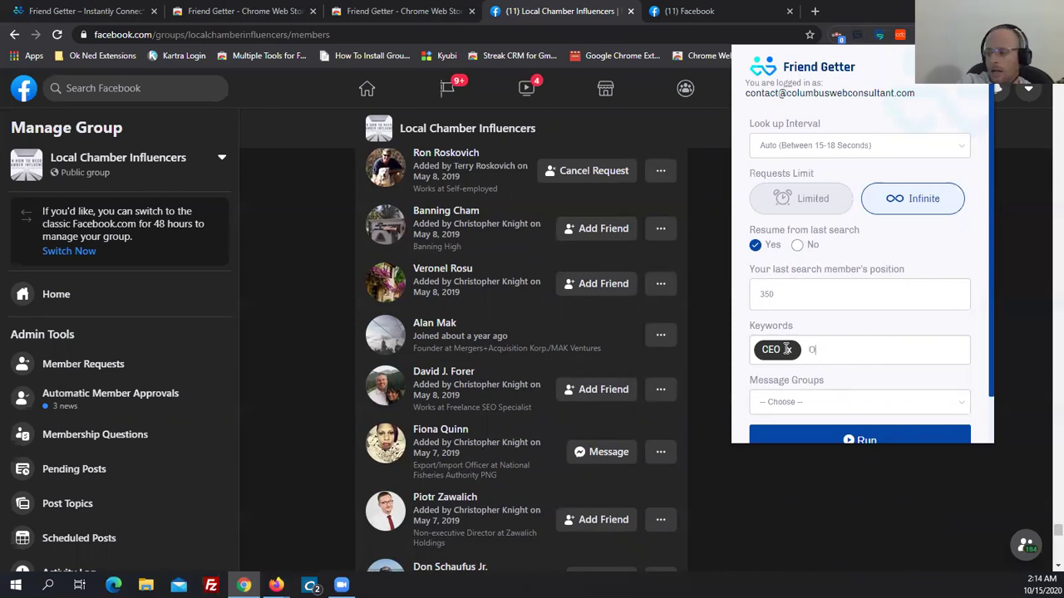
{"action": "type", "text": "wner,"}
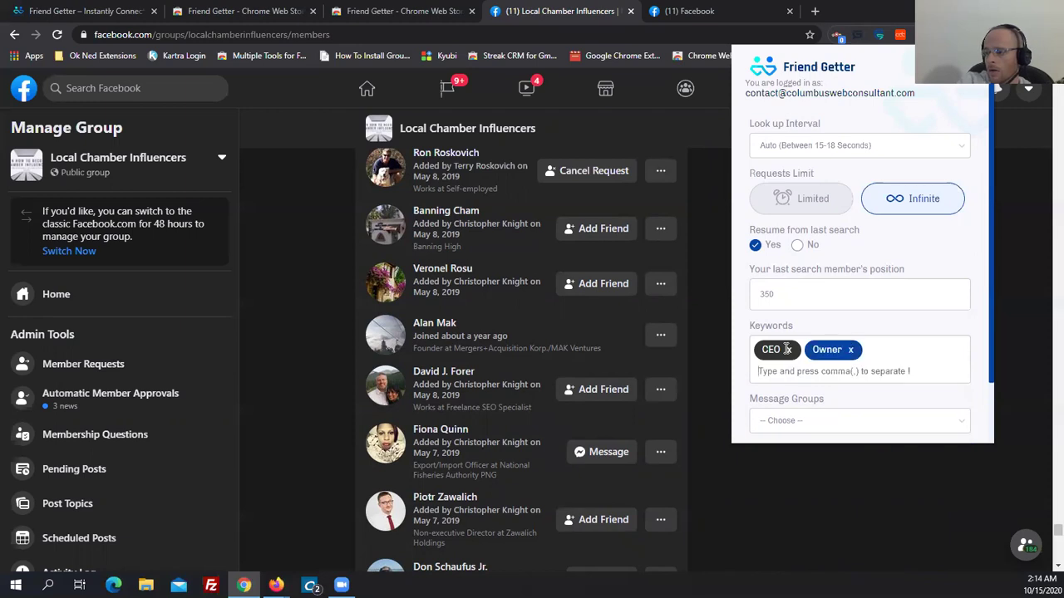
{"action": "left_click", "coordinate": [850, 350]}
{"action": "left_click", "coordinate": [791, 349]}
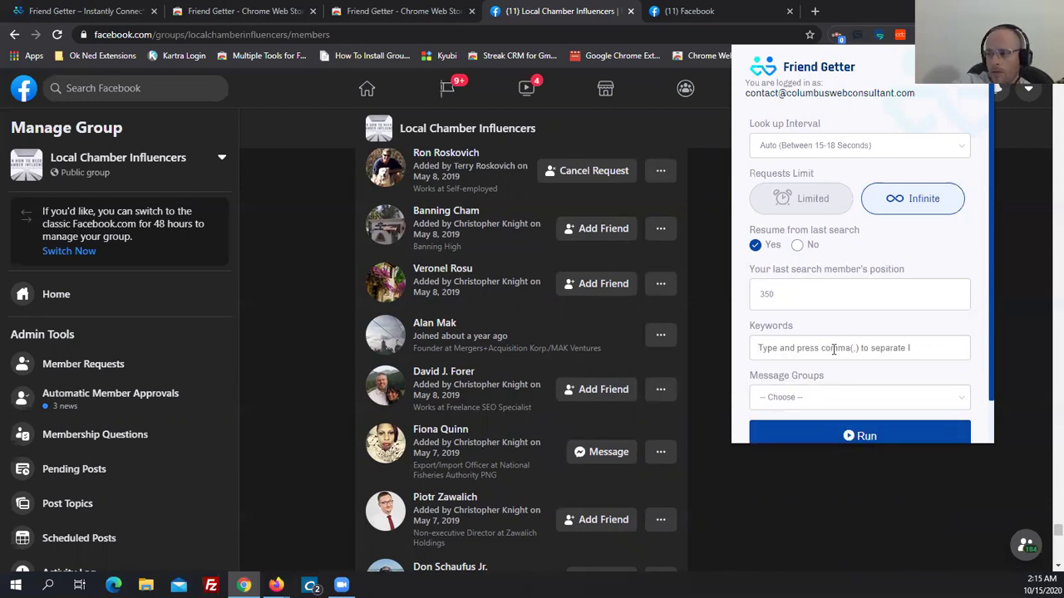
Select the Friend Getter Test message group and start the friend-request run.
{"action": "scroll", "coordinate": [823, 349], "scroll_direction": "down", "scroll_amount": 1}
{"action": "left_click", "coordinate": [787, 348]}
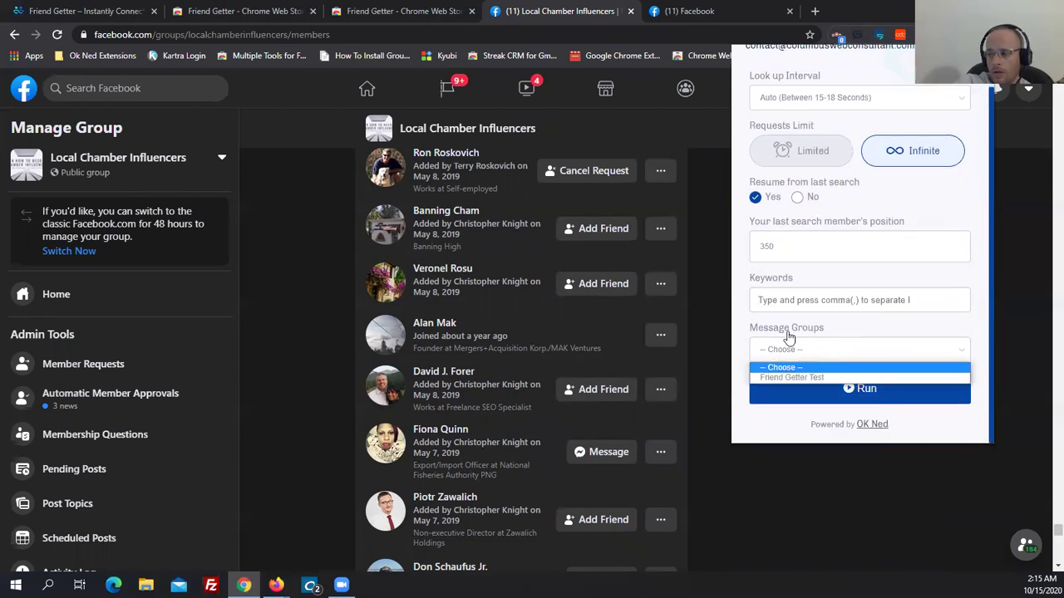
{"action": "left_click", "coordinate": [758, 376]}
{"action": "scroll", "coordinate": [817, 370], "scroll_direction": "up", "scroll_amount": 1}
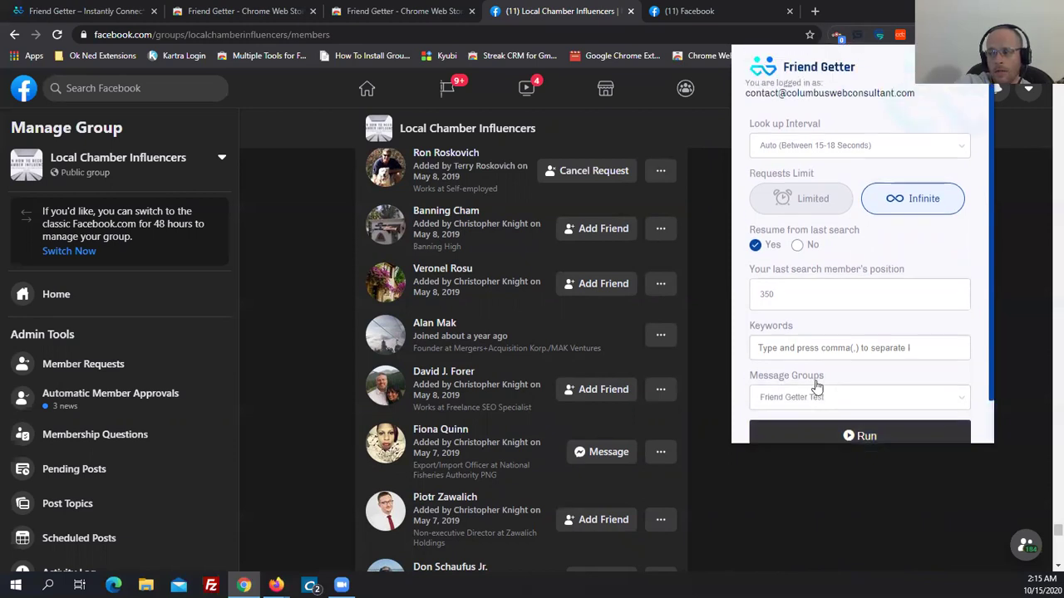
{"action": "left_click", "coordinate": [846, 436]}
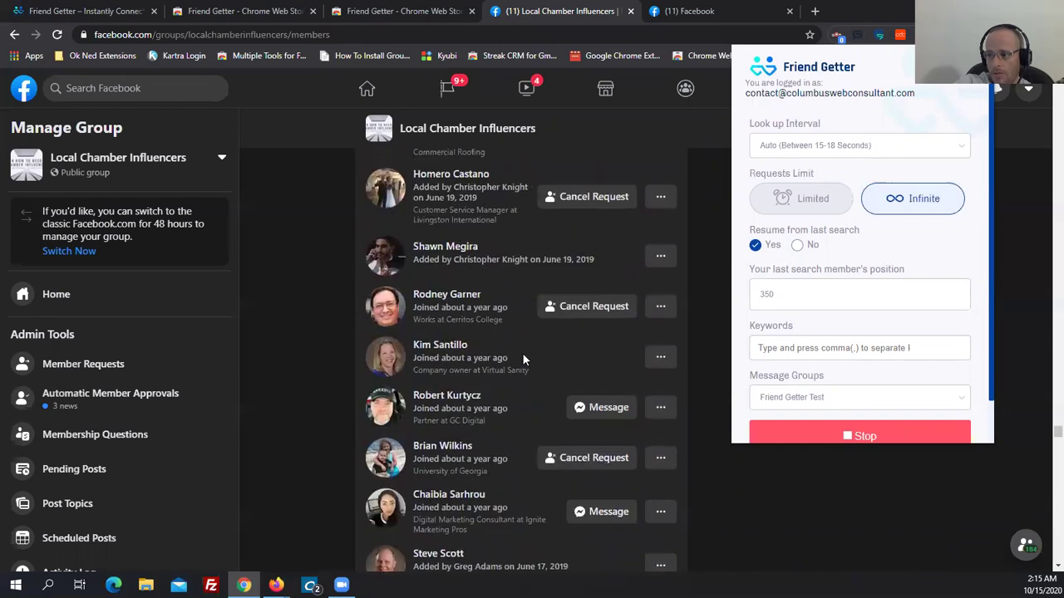
Stop the run, reload the group members page, and start the run again.
{"action": "left_click", "coordinate": [884, 438]}
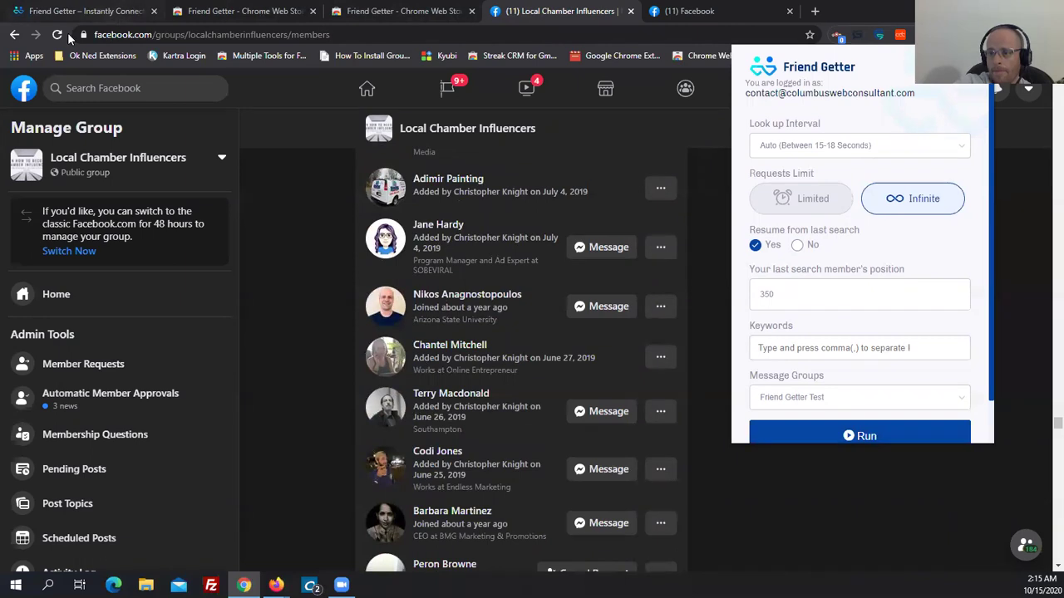
{"action": "left_click", "coordinate": [704, 319]}
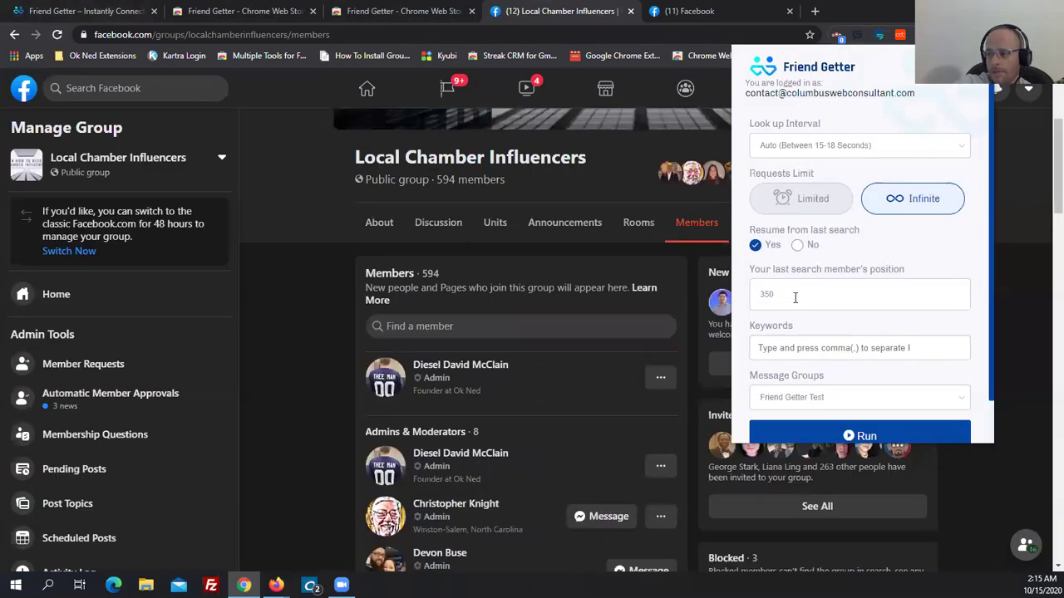
{"action": "left_click", "coordinate": [804, 435]}
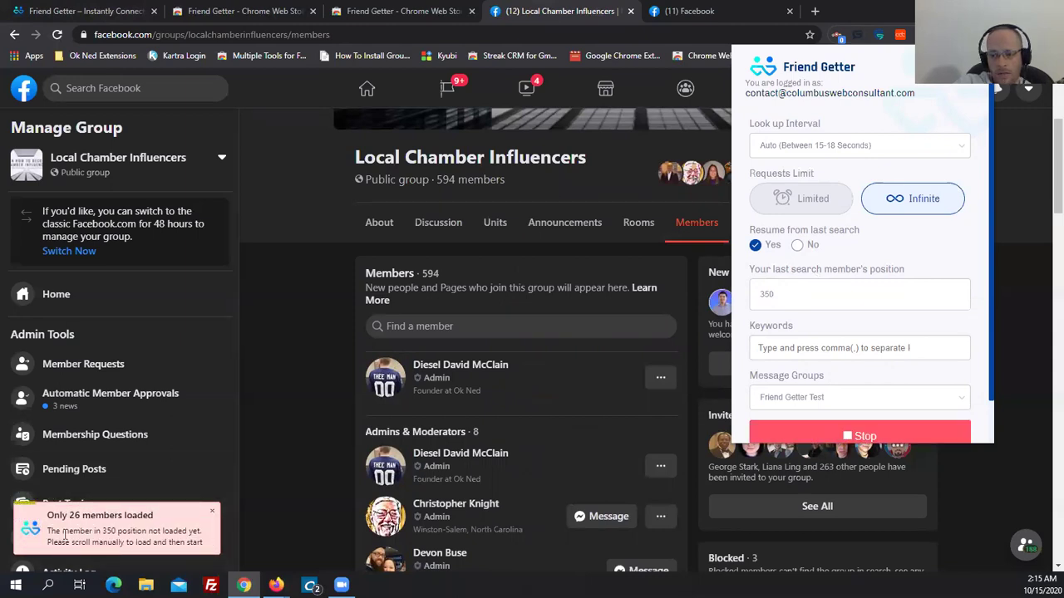
Load many more members further down the list, then reopen Friend Getter's settings with resuming off.
{"action": "left_click", "coordinate": [303, 469]}
{"action": "scroll", "coordinate": [342, 380], "scroll_direction": "down", "scroll_amount": 15}
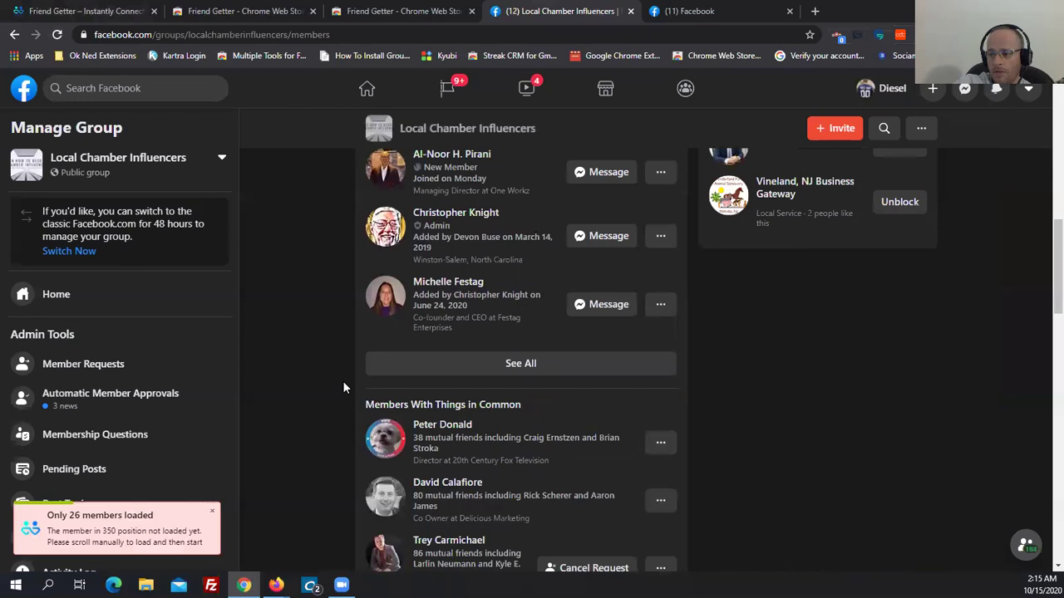
{"action": "scroll", "coordinate": [582, 415], "scroll_direction": "down", "scroll_amount": 12}
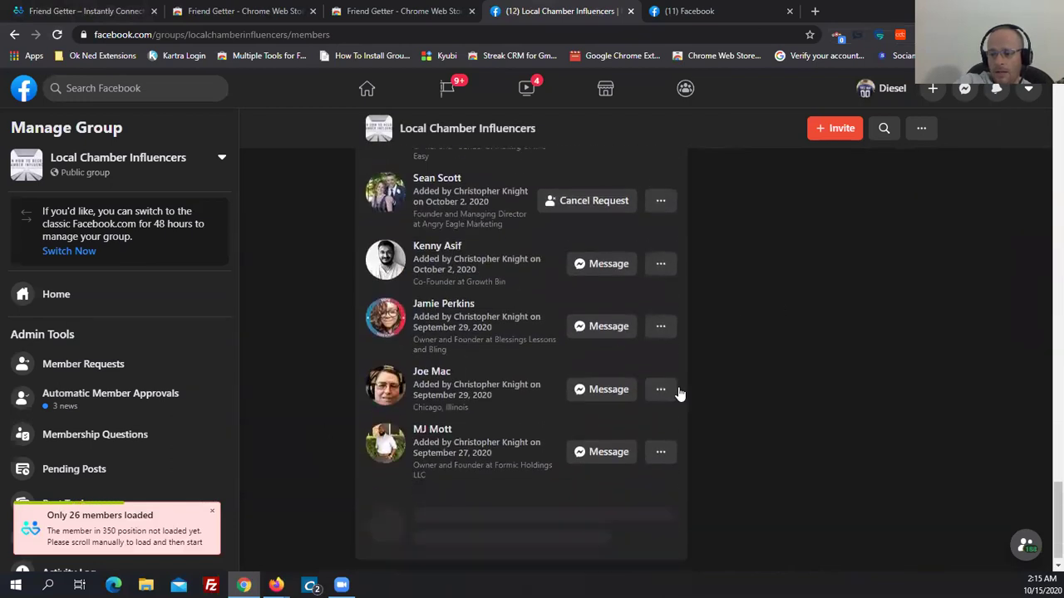
{"action": "scroll", "coordinate": [524, 416], "scroll_direction": "down", "scroll_amount": 15}
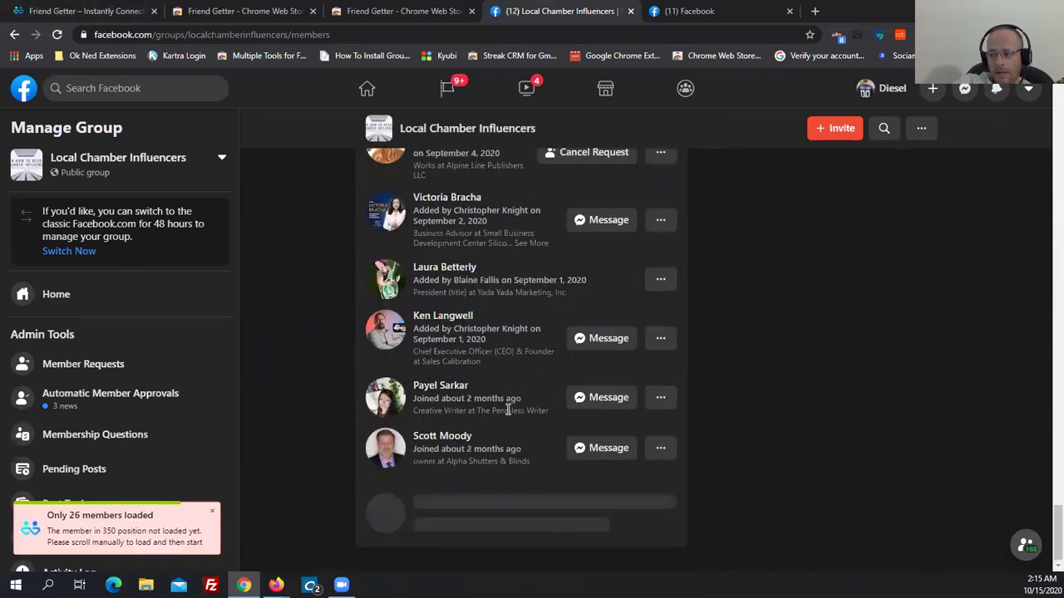
{"action": "scroll", "coordinate": [490, 428], "scroll_direction": "down", "scroll_amount": 10}
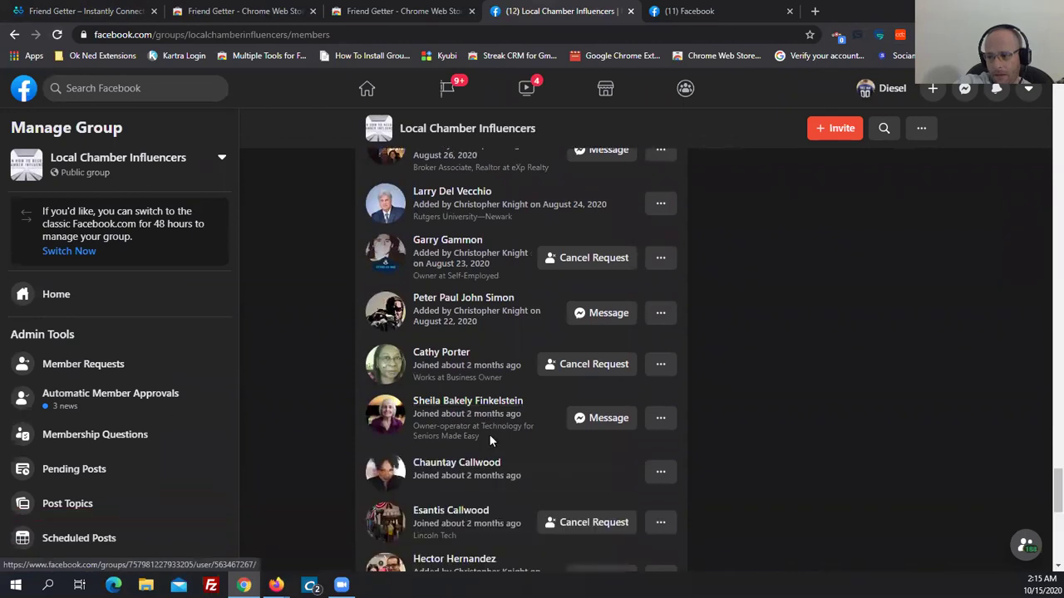
{"action": "scroll", "coordinate": [456, 427], "scroll_direction": "down", "scroll_amount": 10}
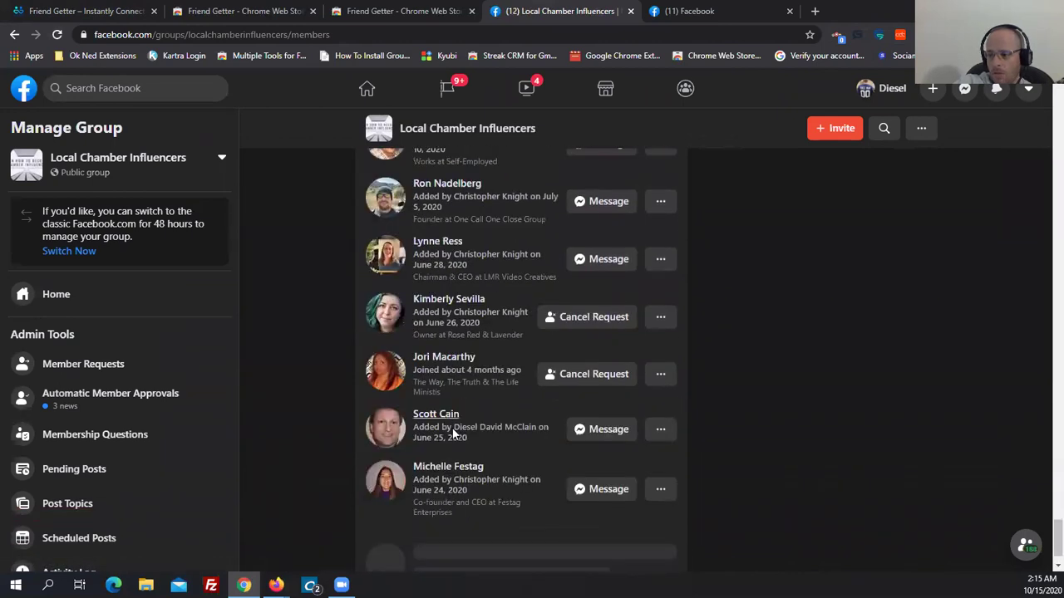
{"action": "scroll", "coordinate": [453, 432], "scroll_direction": "down", "scroll_amount": 10}
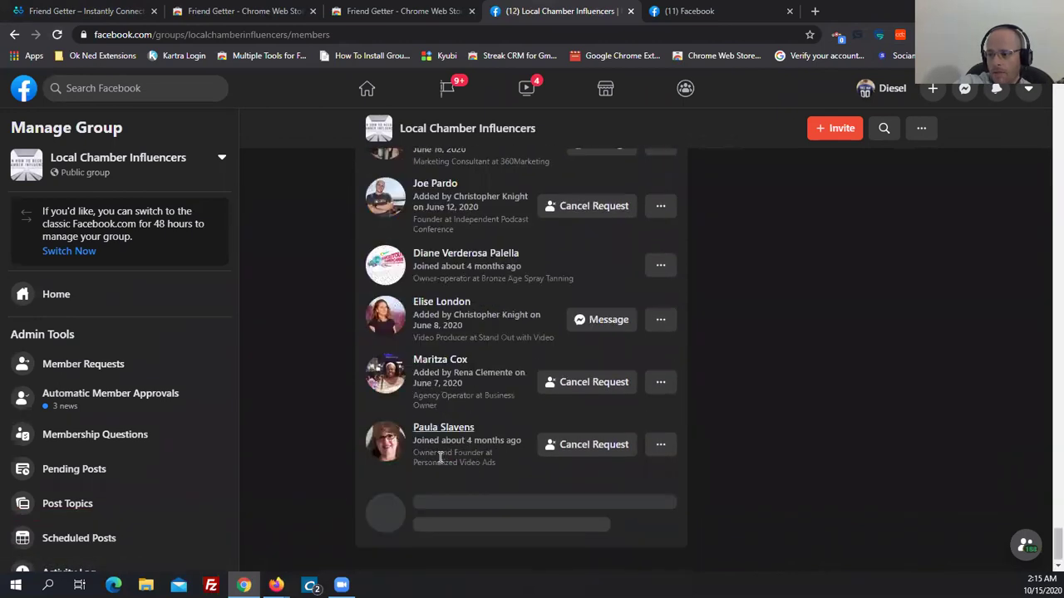
{"action": "scroll", "coordinate": [454, 426], "scroll_direction": "down", "scroll_amount": 10}
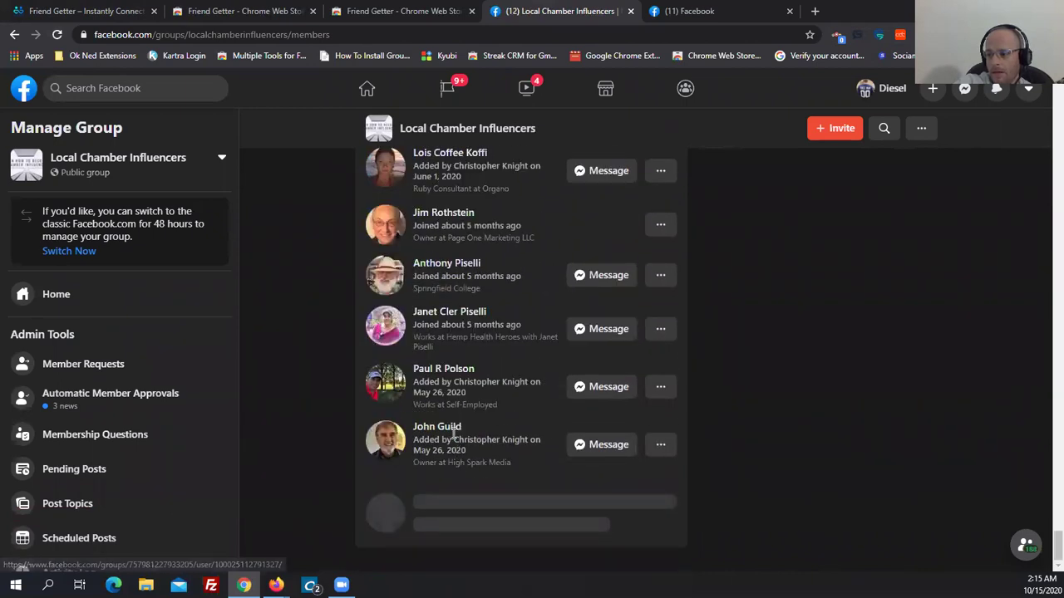
{"action": "scroll", "coordinate": [456, 435], "scroll_direction": "down", "scroll_amount": 5}
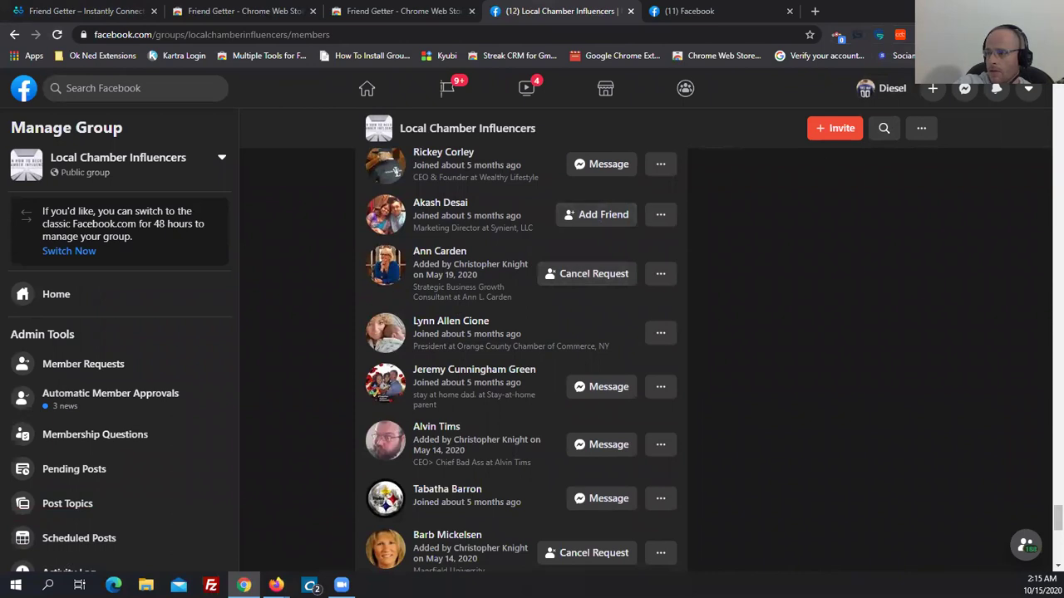
{"action": "left_click", "coordinate": [839, 37]}
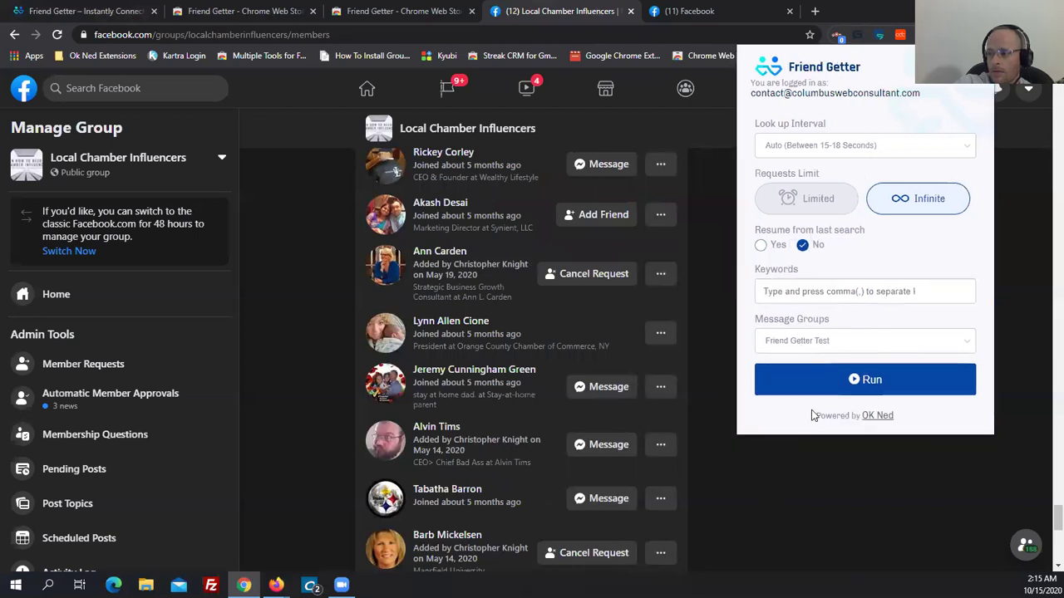
Run Friend Getter from the beginning so a member's profile opens with the request marked Requested.
{"action": "left_click", "coordinate": [788, 389]}
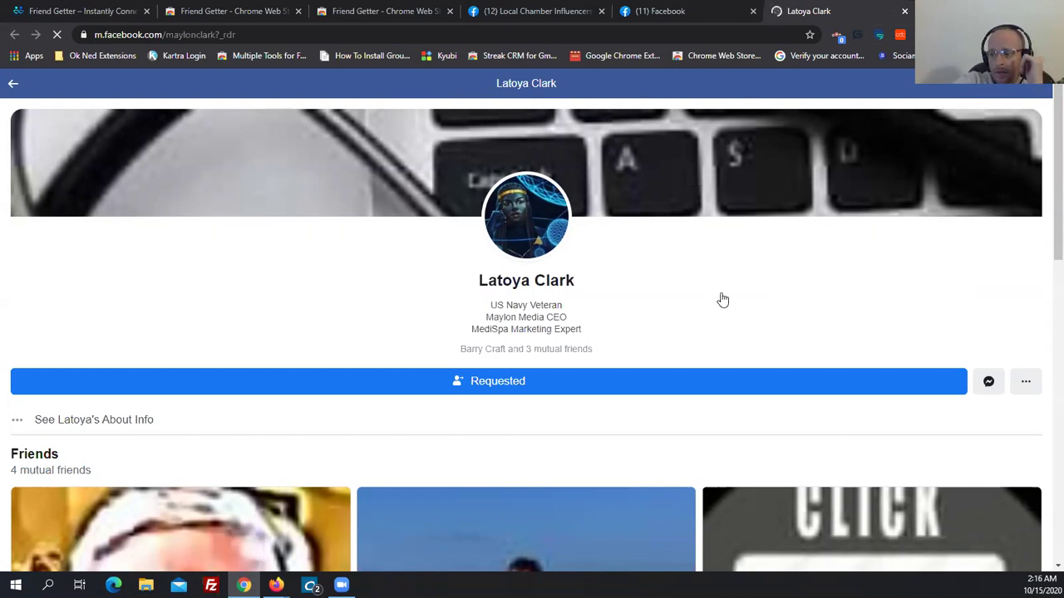
Close the member's profile tab, the Messenger chat window, and the sent-message tab.
{"action": "left_click", "coordinate": [905, 11]}
{"action": "left_click", "coordinate": [982, 283]}
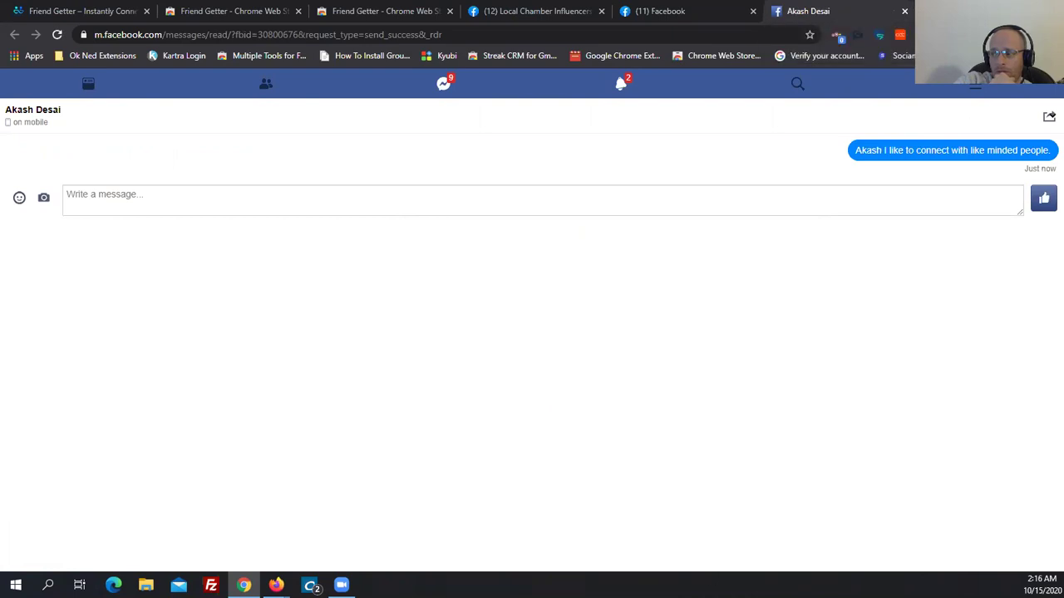
{"action": "left_click", "coordinate": [905, 10]}
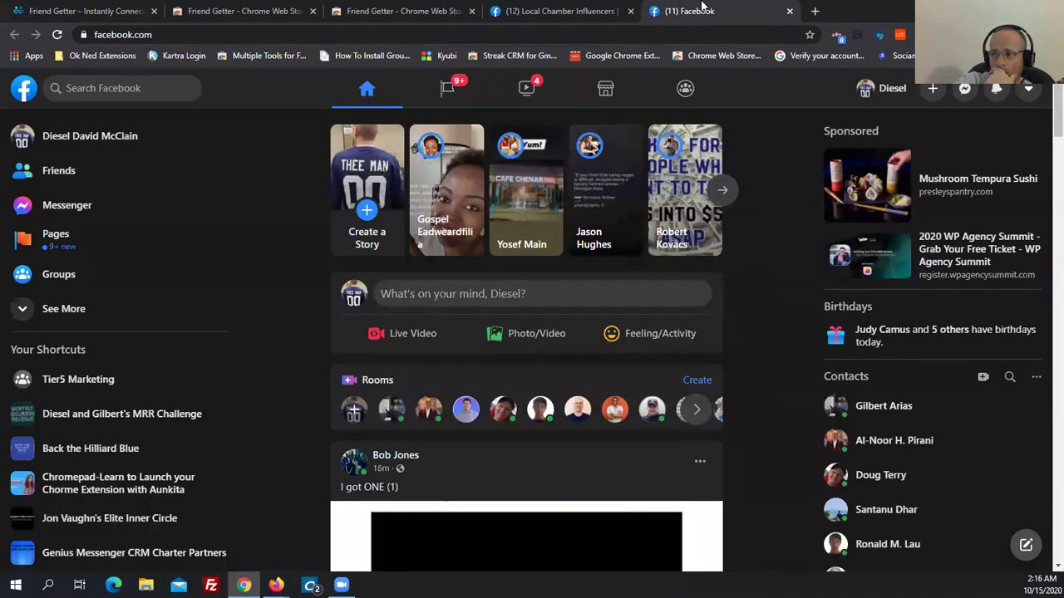
Return to the Local Chamber Influencers members tab, stop the Friend Getter run, and close its panel.
{"action": "left_click", "coordinate": [598, 10]}
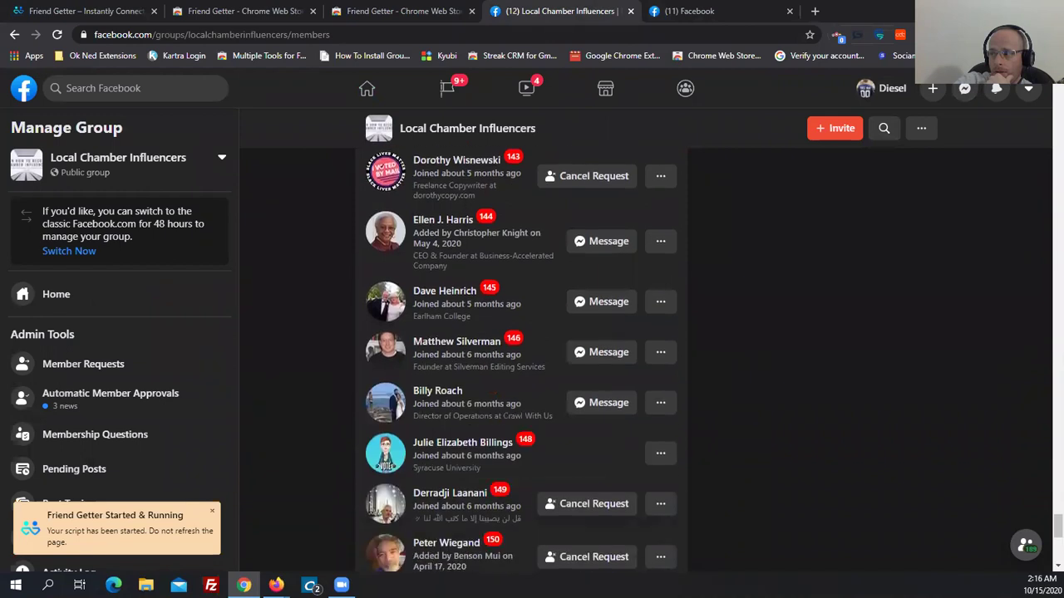
{"action": "left_click", "coordinate": [984, 35]}
{"action": "left_click", "coordinate": [834, 385]}
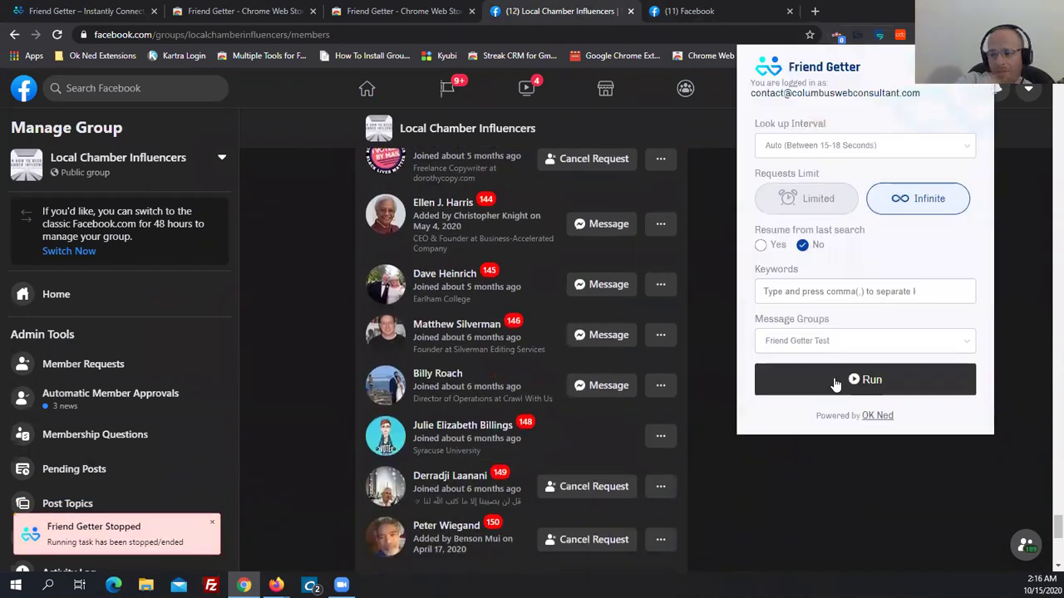
{"action": "scroll", "coordinate": [737, 456], "scroll_direction": "up", "scroll_amount": 5}
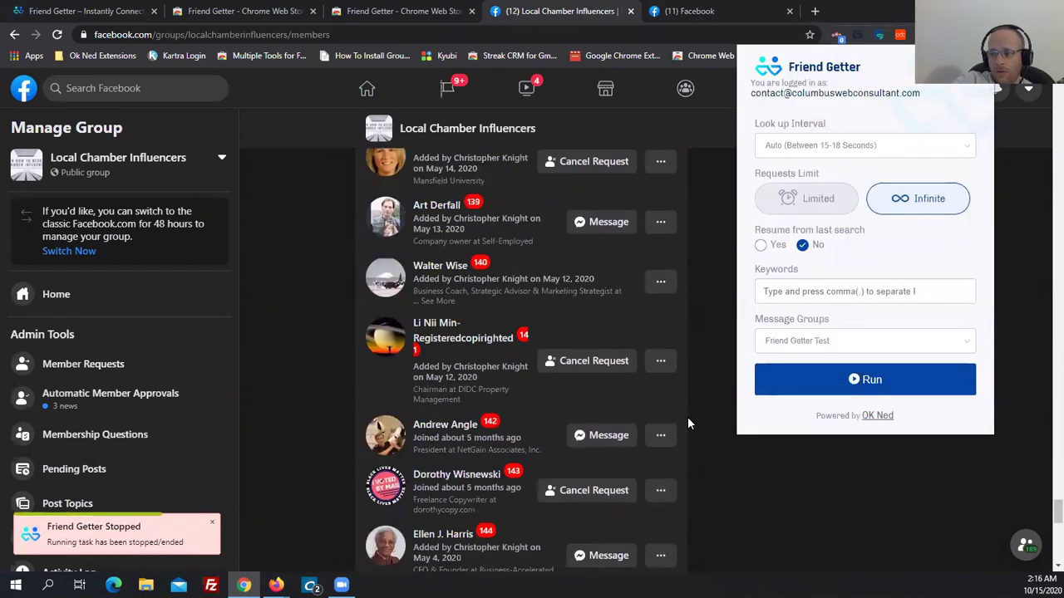
{"action": "scroll", "coordinate": [689, 420], "scroll_direction": "down", "scroll_amount": 12}
{"action": "left_click", "coordinate": [1044, 390]}
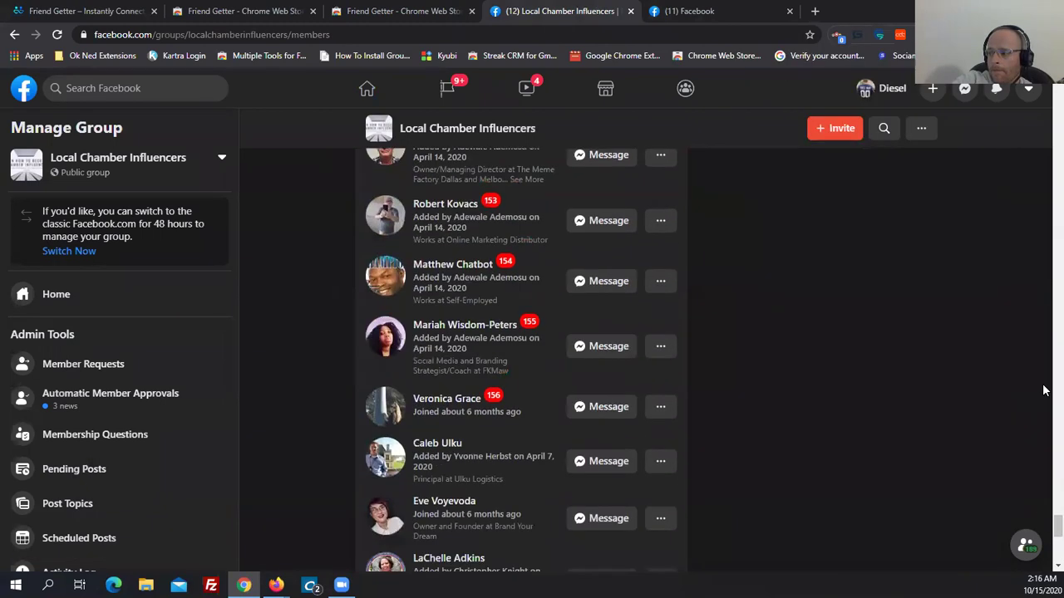
{"action": "scroll", "coordinate": [1045, 490], "scroll_direction": "up", "scroll_amount": 20}
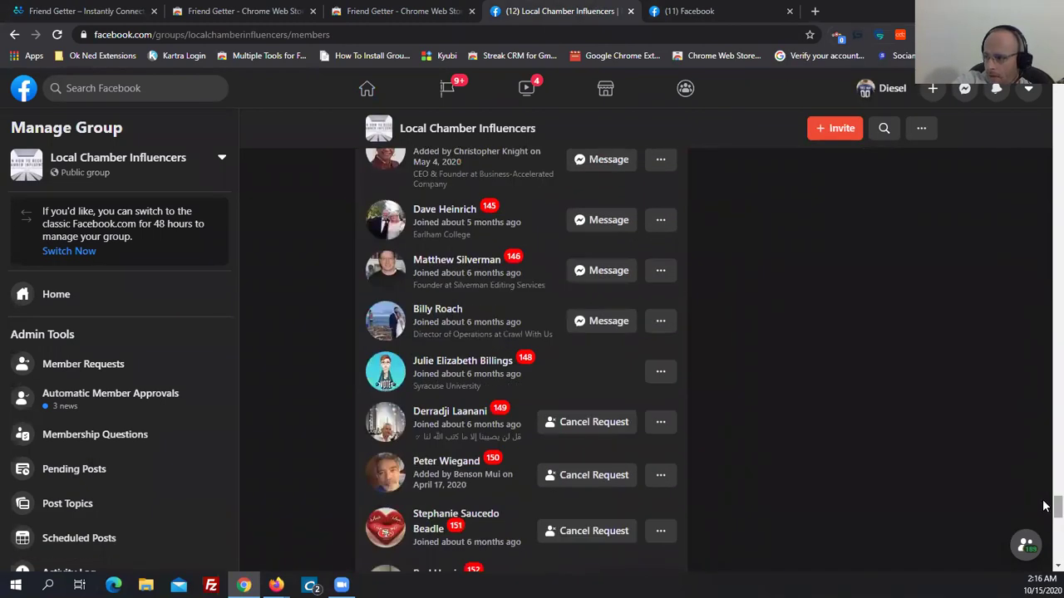
{"action": "left_click_drag", "start_coordinate": [1044, 272], "coordinate": [1044, 466]}
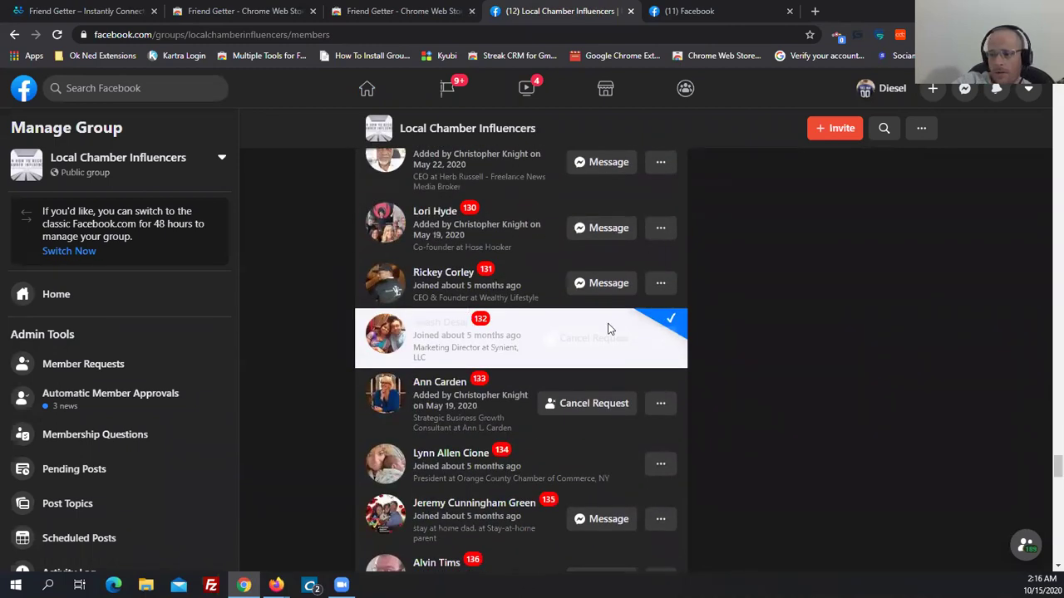